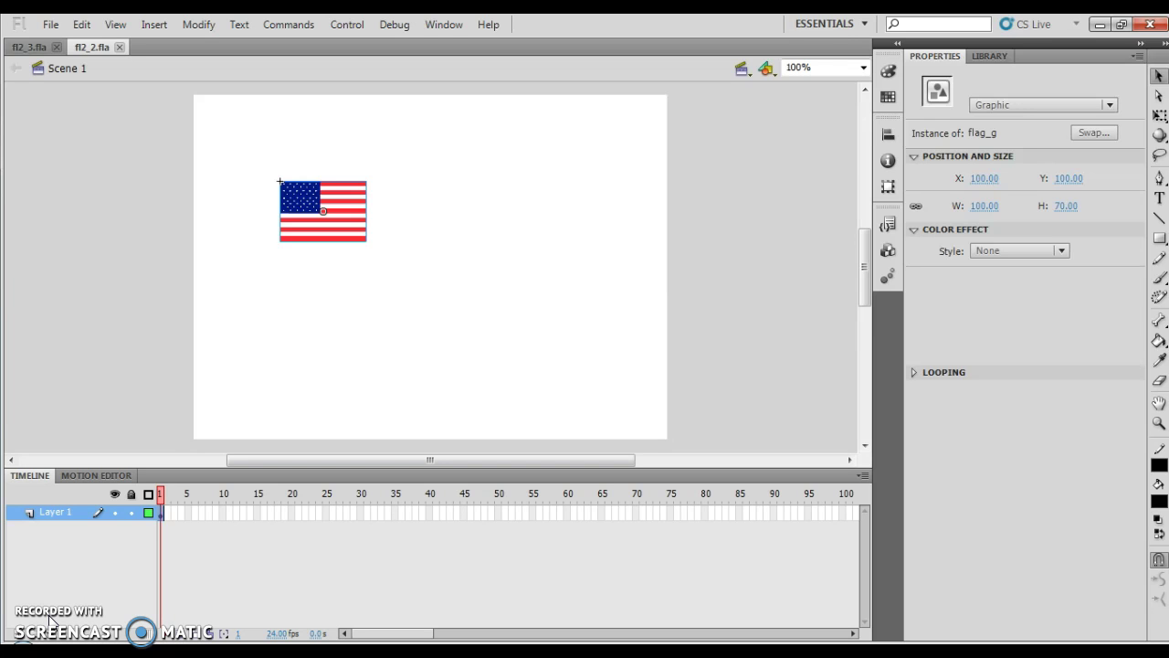
- Bring up the Save As dialog, browse the save locations, then cancel without saving
{"action": "left_click", "coordinate": [50, 25]}
{"action": "left_click", "coordinate": [110, 183]}
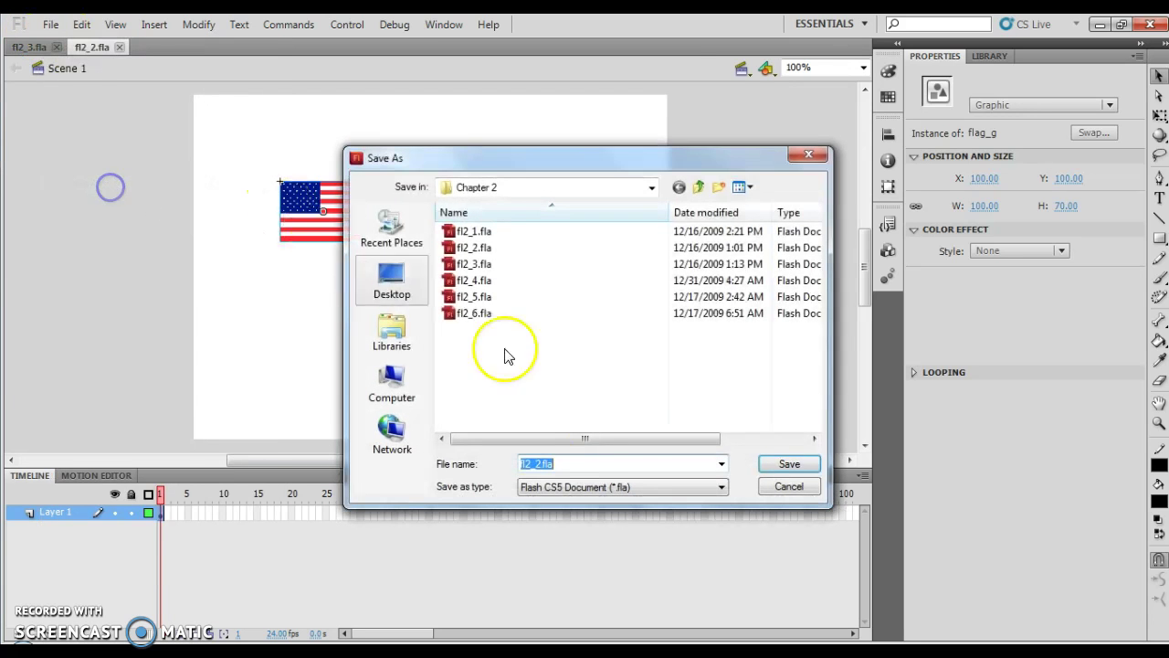
{"action": "left_click", "coordinate": [652, 187]}
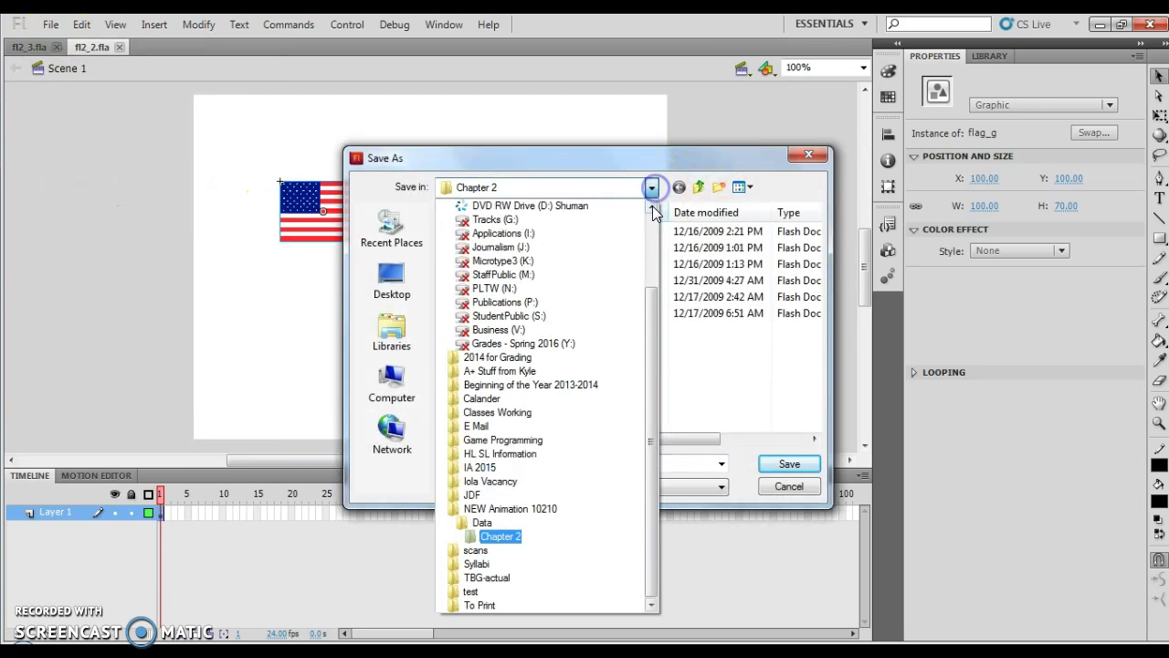
{"action": "left_click_drag", "start_coordinate": [651, 372], "coordinate": [655, 311]}
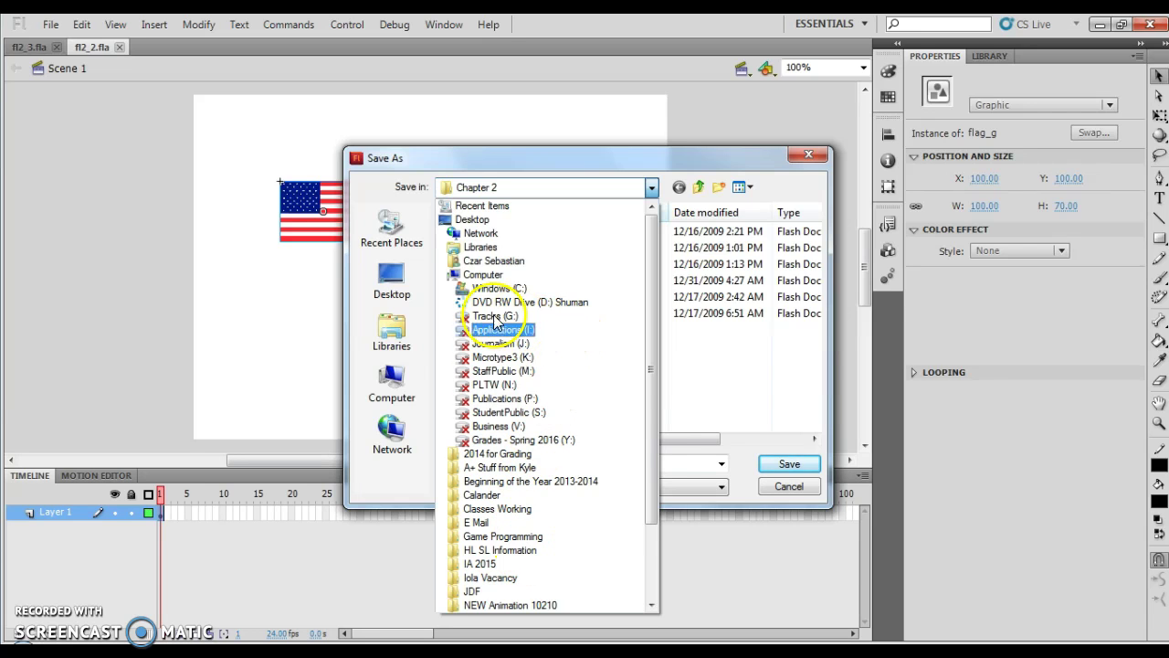
{"action": "left_click", "coordinate": [788, 488]}
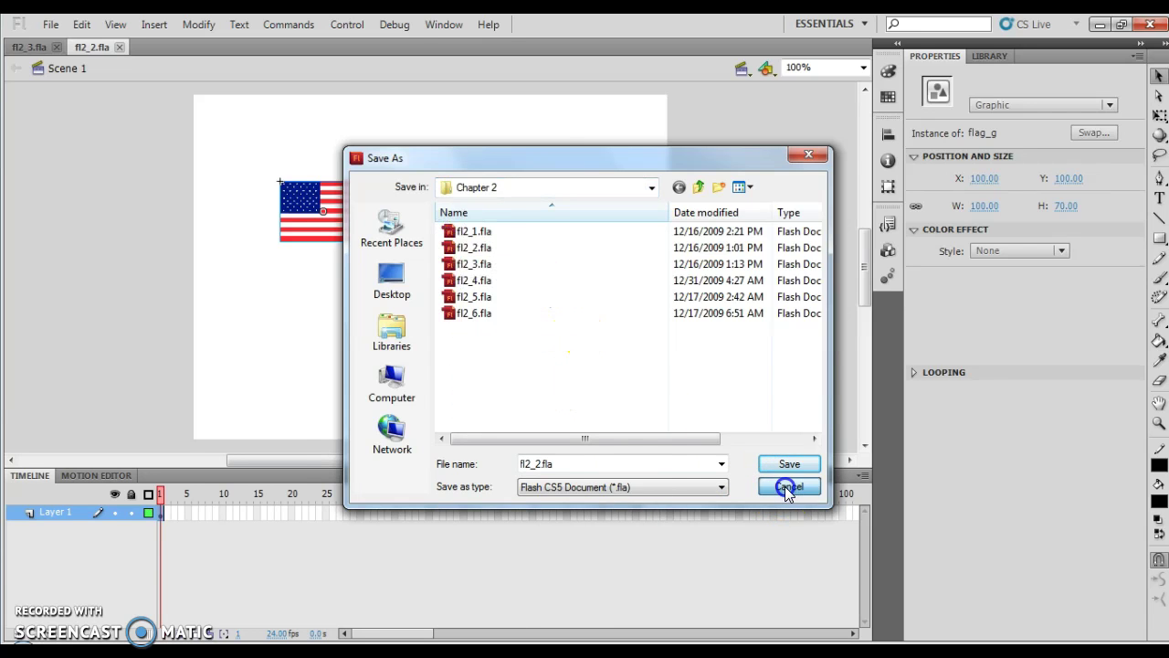
{"action": "left_click", "coordinate": [788, 489]}
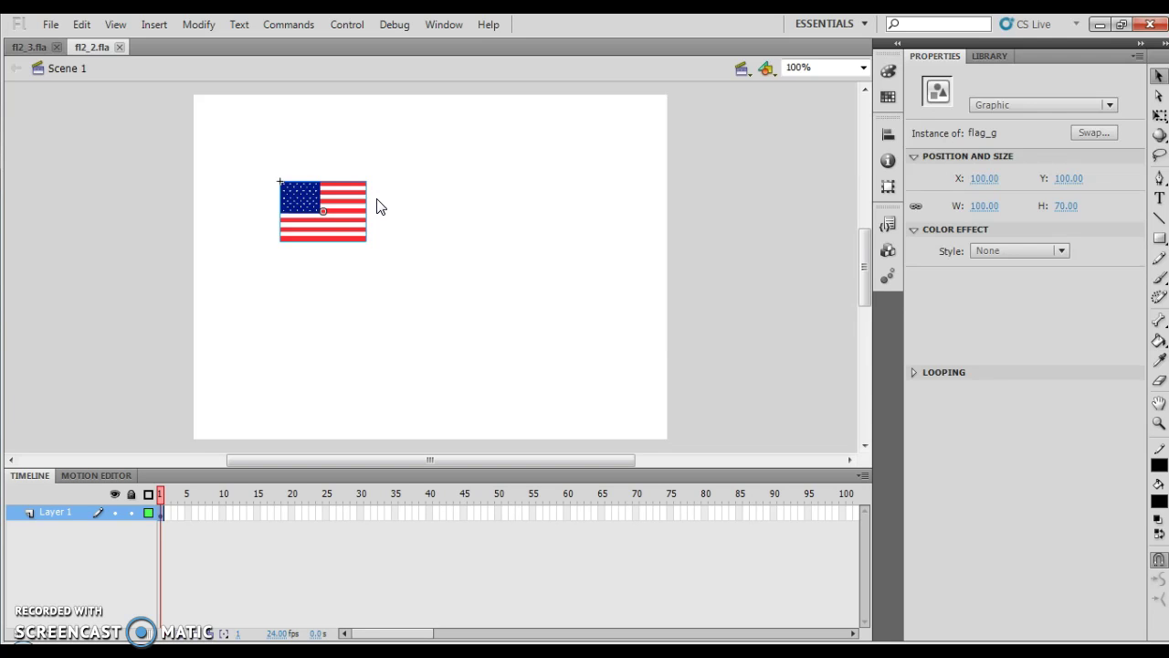
- Select the flag with the Selection tool and turn on View > Rulers around the stage
{"action": "left_click", "coordinate": [1159, 76]}
{"action": "left_click", "coordinate": [328, 230]}
{"action": "left_click", "coordinate": [115, 25]}
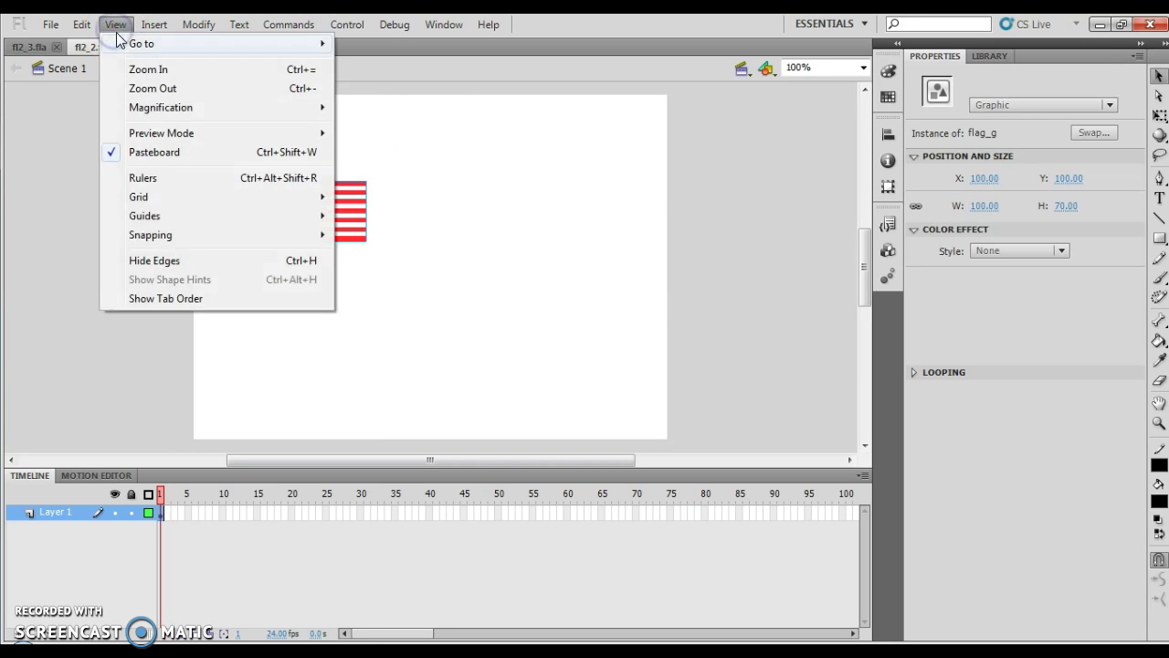
{"action": "left_click", "coordinate": [155, 177]}
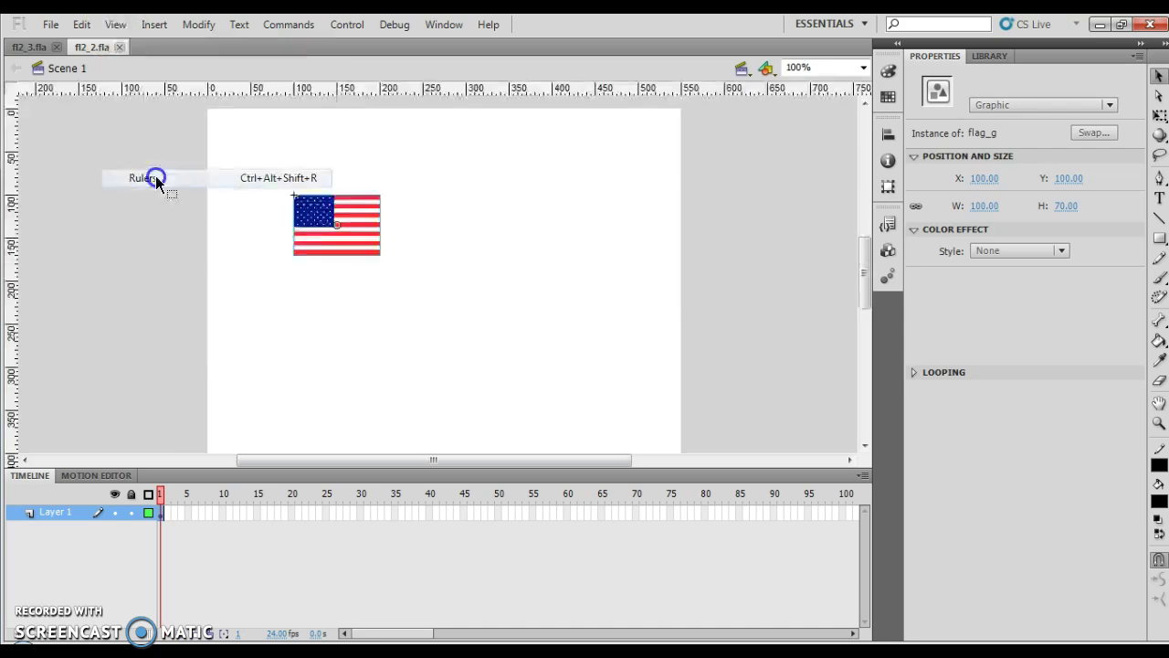
{"action": "left_click", "coordinate": [411, 95]}
{"action": "left_click", "coordinate": [423, 103]}
{"action": "left_click", "coordinate": [1161, 99]}
{"action": "left_click", "coordinate": [1159, 76]}
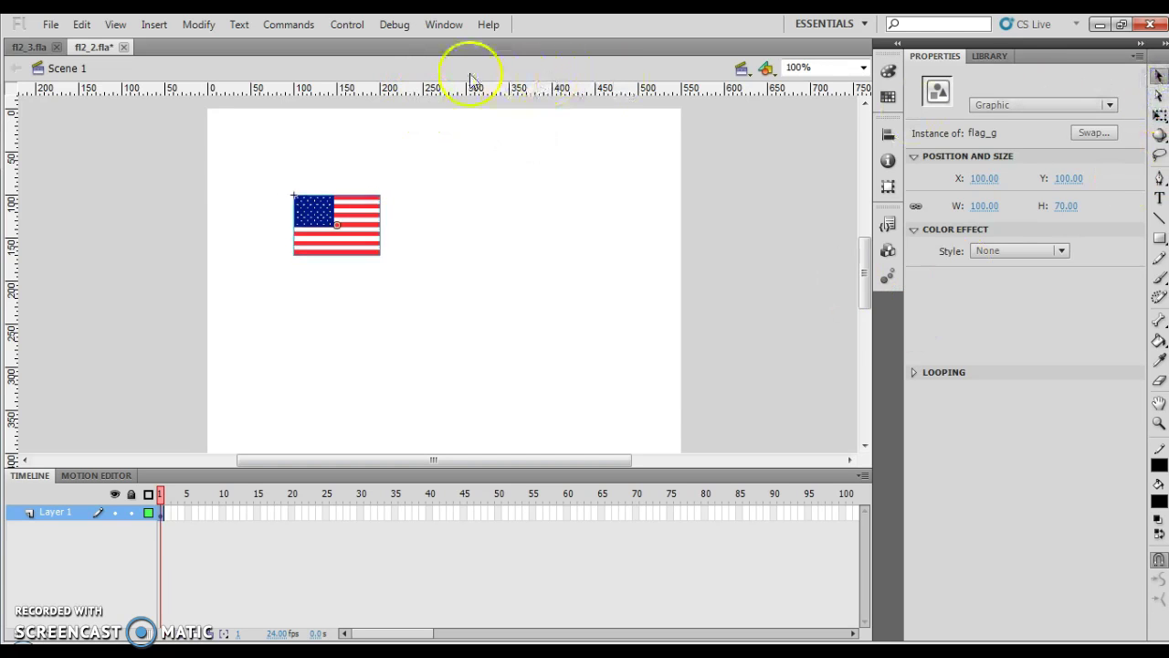
- Drag a horizontal guide to y=100 and a vertical guide to x=100 from the rulers
{"action": "left_click_drag", "start_coordinate": [454, 89], "coordinate": [466, 198]}
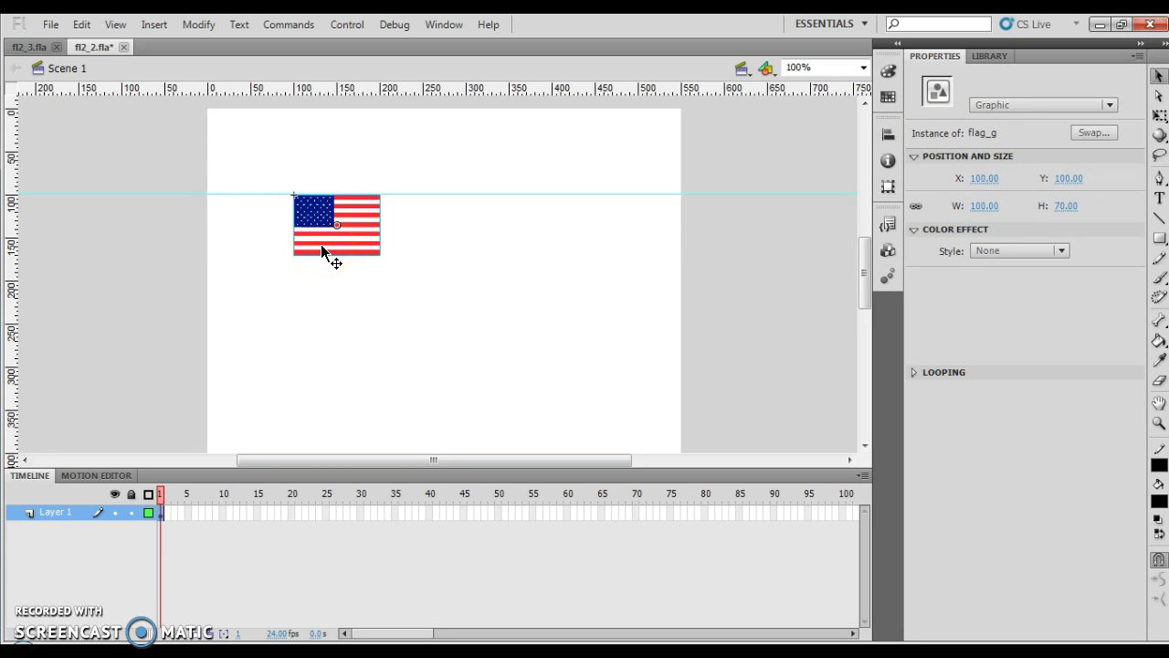
{"action": "left_click_drag", "start_coordinate": [11, 274], "coordinate": [294, 270]}
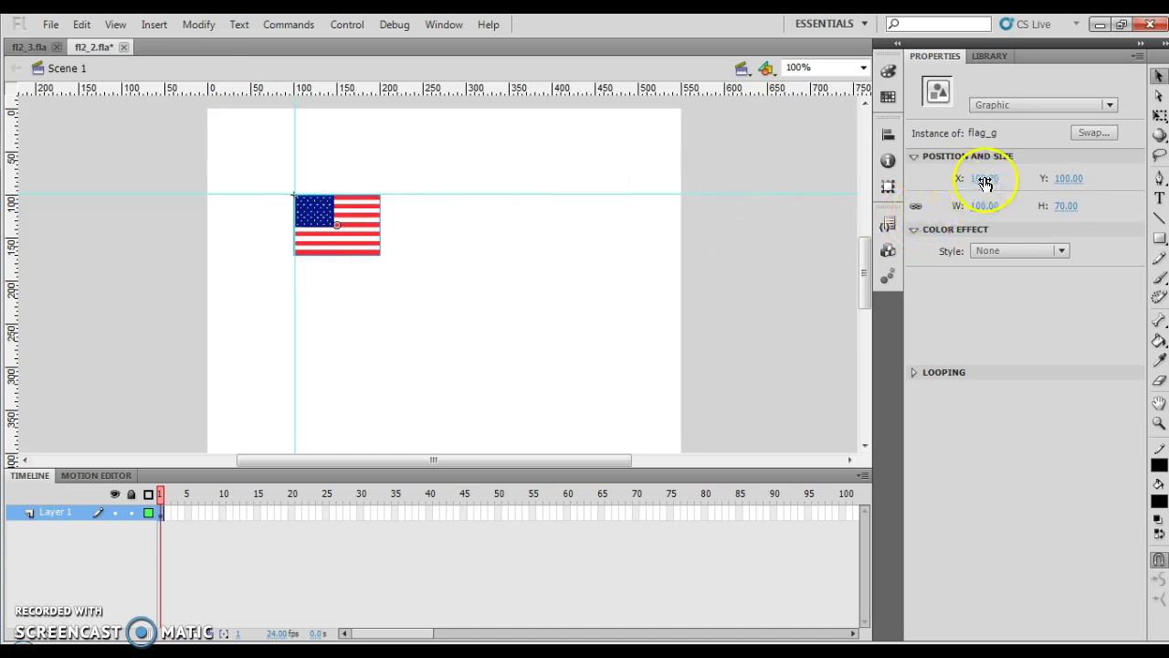
- Set the flag_g instance to X 0 and Y 0 in the Properties panel
{"action": "left_click_drag", "start_coordinate": [984, 178], "coordinate": [908, 187]}
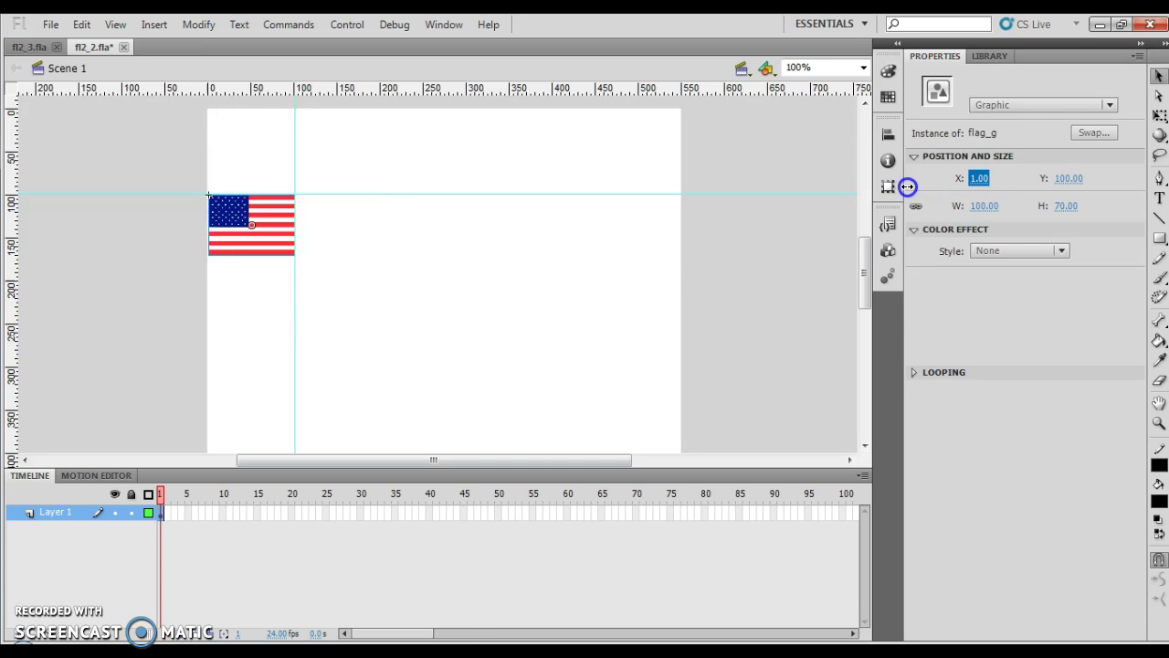
{"action": "left_click_drag", "start_coordinate": [907, 186], "coordinate": [906, 186]}
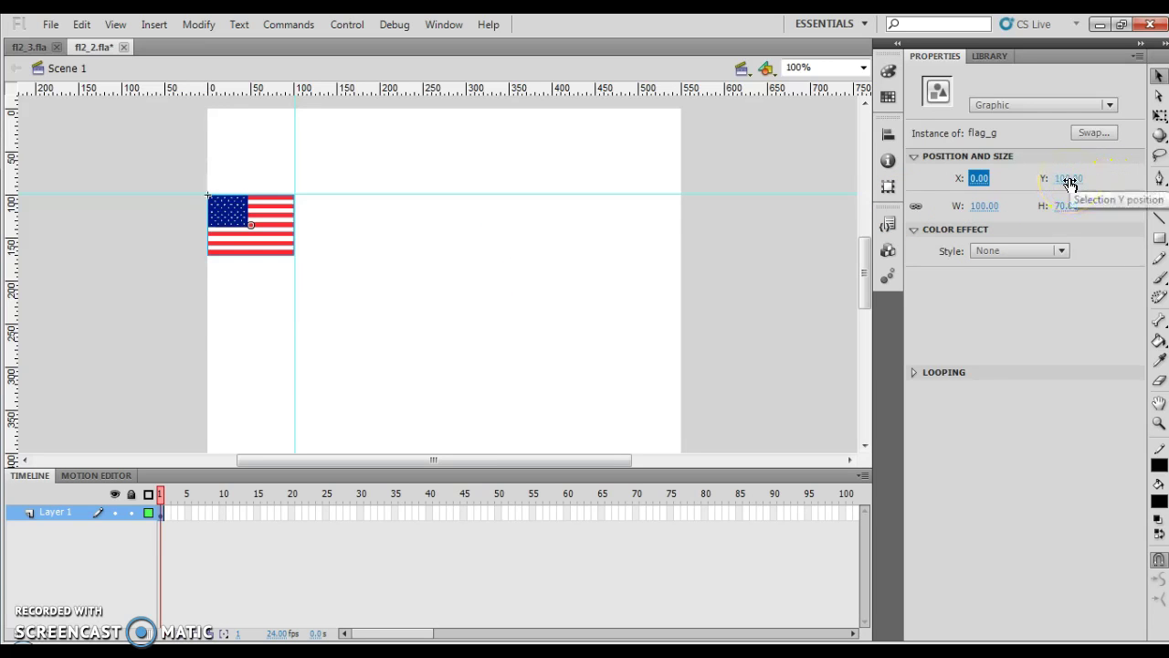
{"action": "left_click_drag", "start_coordinate": [1070, 184], "coordinate": [1061, 180]}
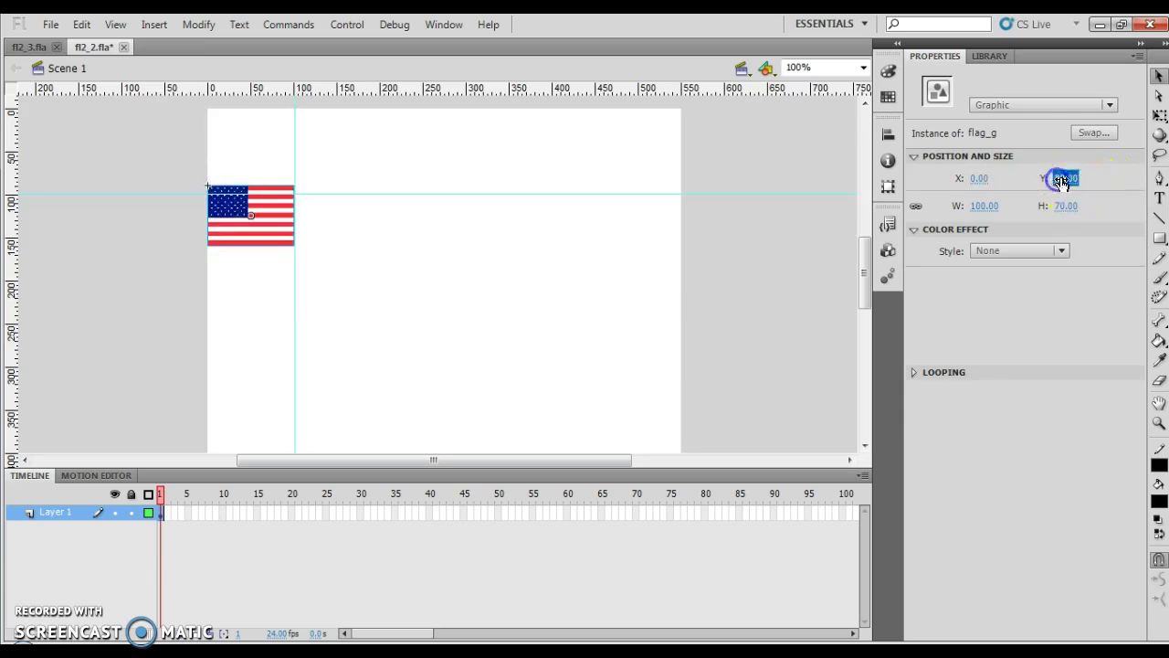
{"action": "left_click", "coordinate": [1069, 180]}
{"action": "key", "text": "BackSpace"}
{"action": "key", "text": "BackSpace"}
{"action": "key", "text": "BackSpace"}
{"action": "key", "text": "BackSpace"}
{"action": "key", "text": "BackSpace"}
{"action": "type", "text": "0"}
{"action": "key", "text": "Return"}
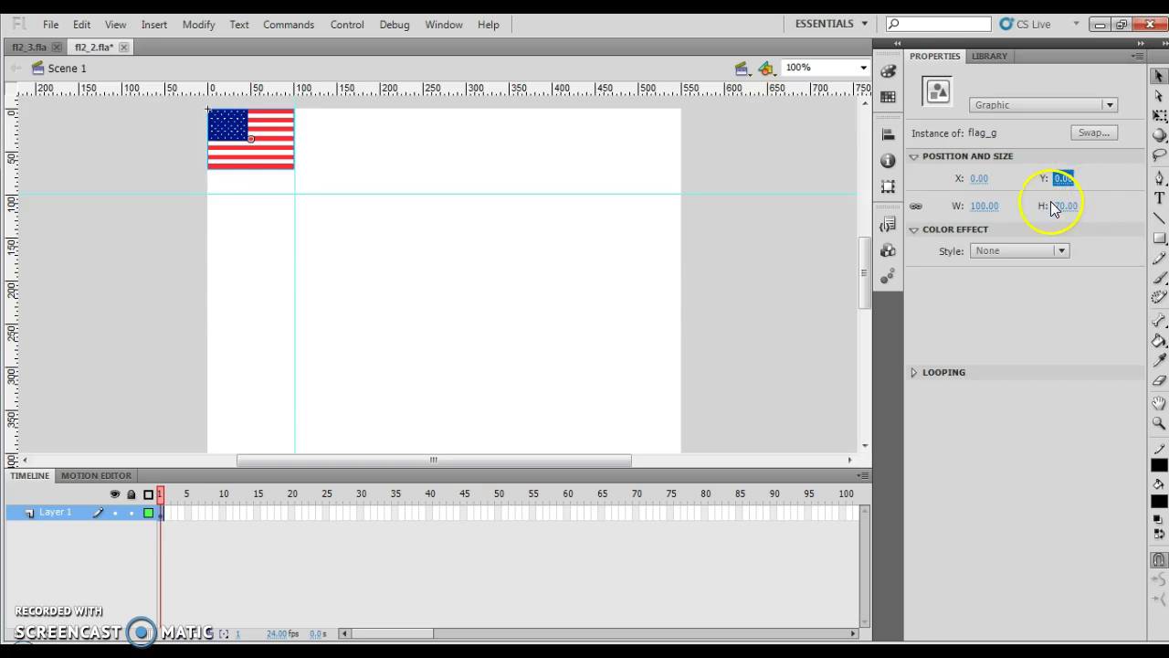
- Enter X 550 and Y 400 for the flag_g instance in Properties
{"action": "left_click", "coordinate": [976, 178]}
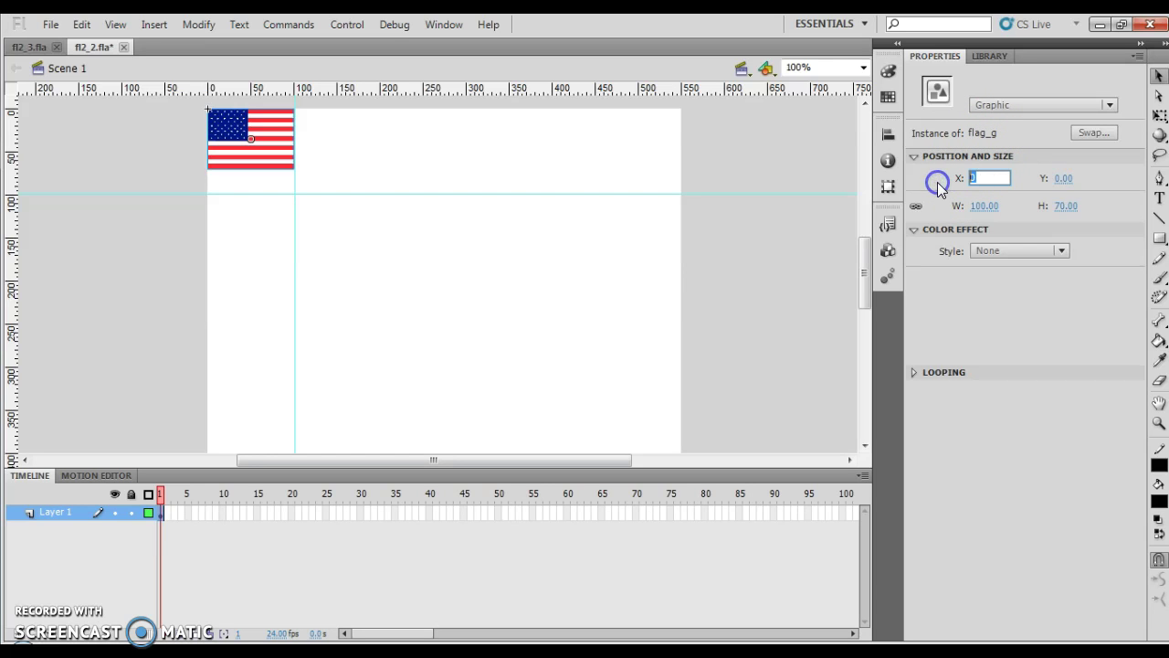
{"action": "type", "text": "550"}
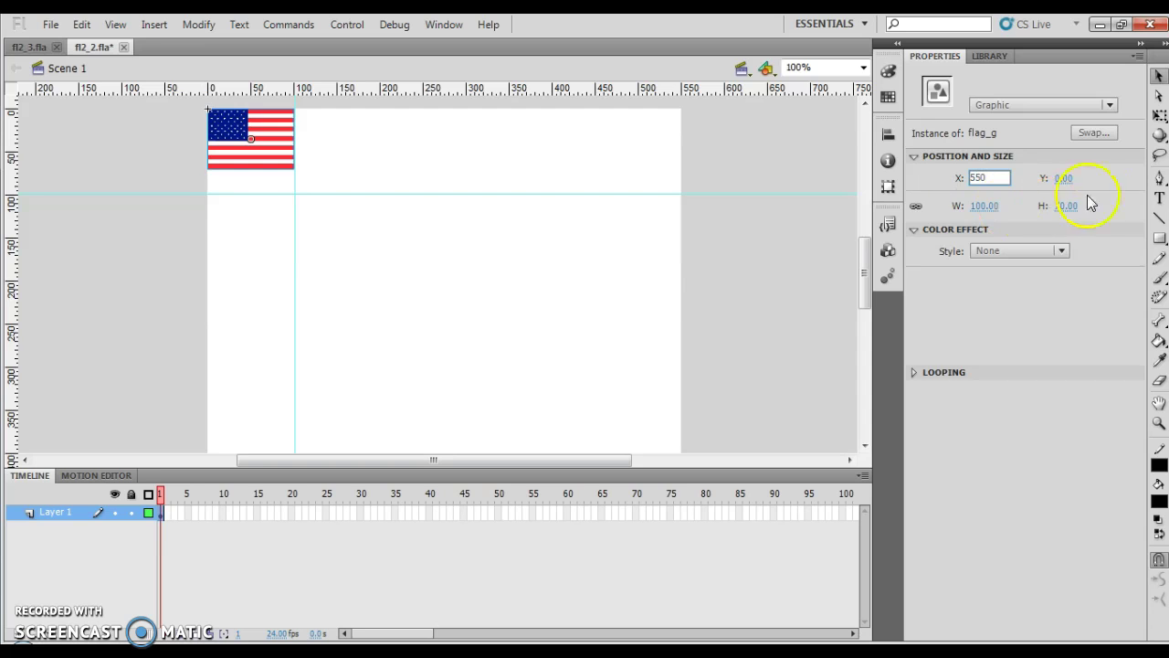
{"action": "left_click", "coordinate": [1053, 180]}
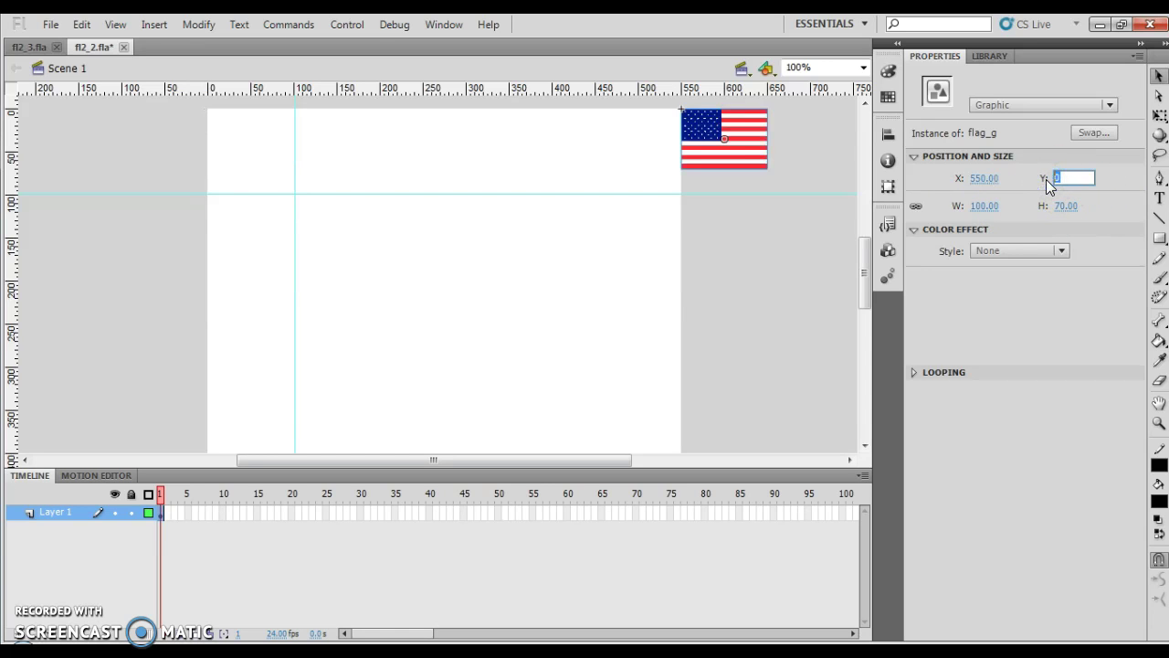
{"action": "type", "text": "400"}
{"action": "key", "text": "Return"}
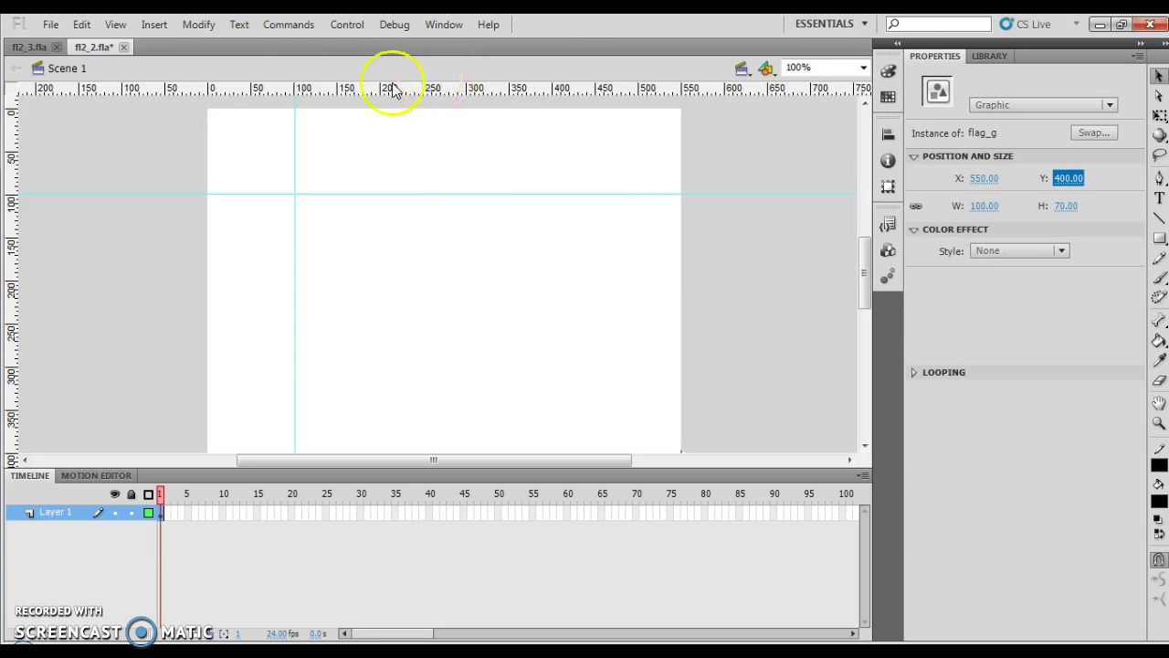
- Zoom the stage to 50%, select the flag and set it to X 0, Y 0
{"action": "left_click", "coordinate": [115, 24]}
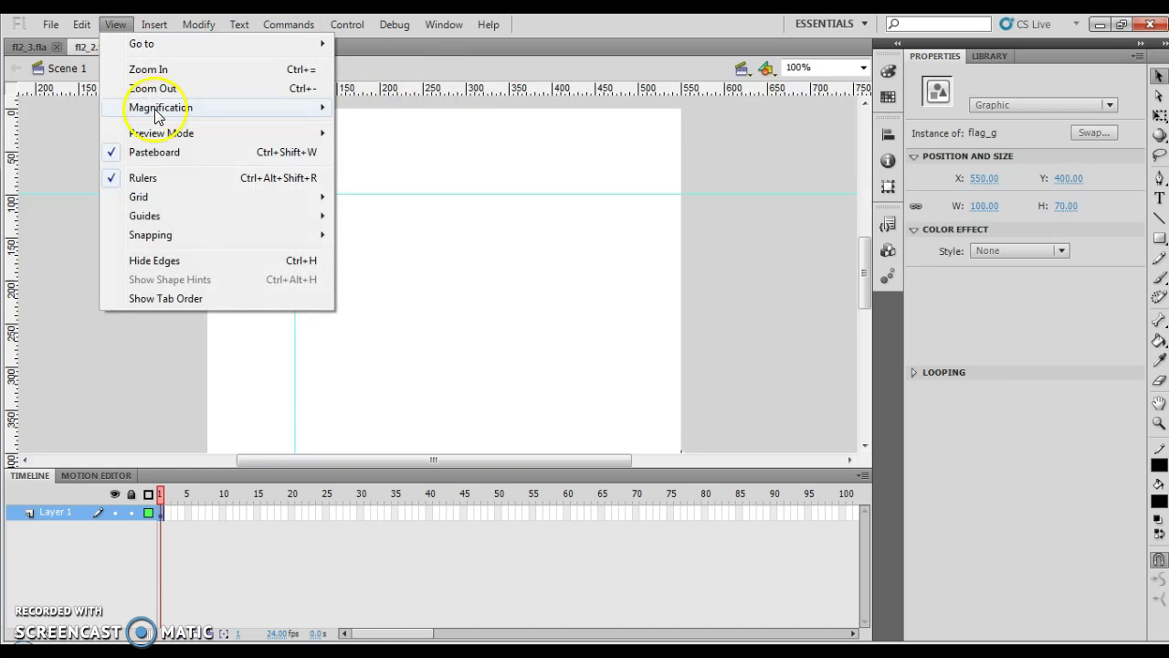
{"action": "mouse_move", "coordinate": [160, 108]}
{"action": "left_click", "coordinate": [365, 156]}
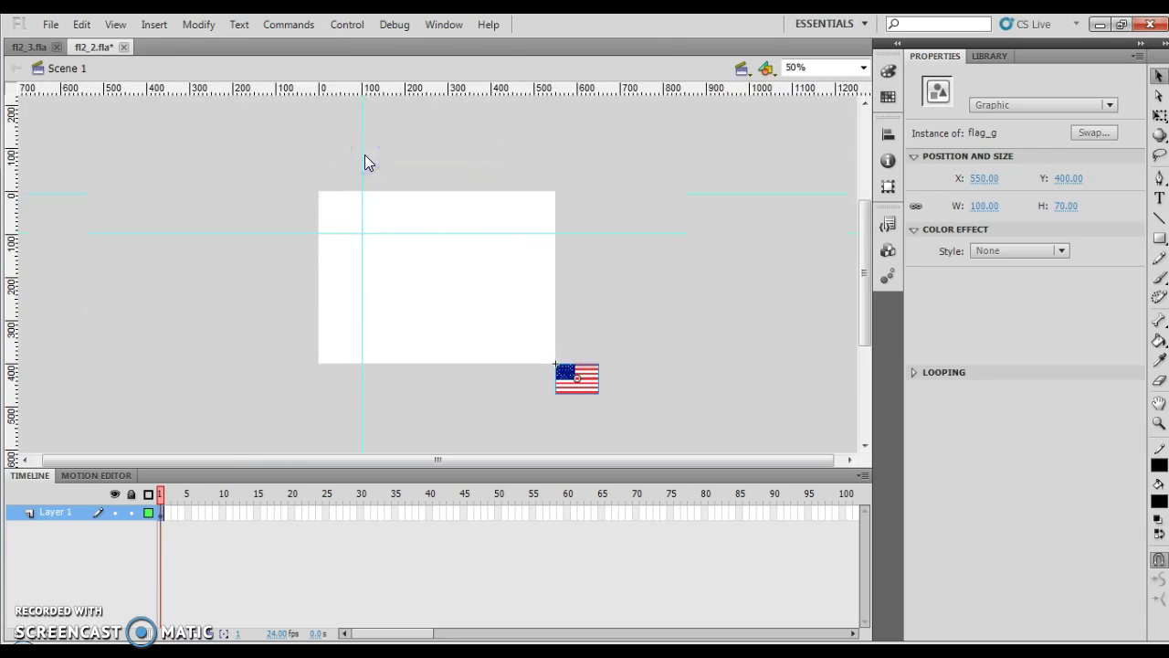
{"action": "left_click", "coordinate": [582, 391]}
{"action": "left_click", "coordinate": [979, 178]}
{"action": "type", "text": "0"}
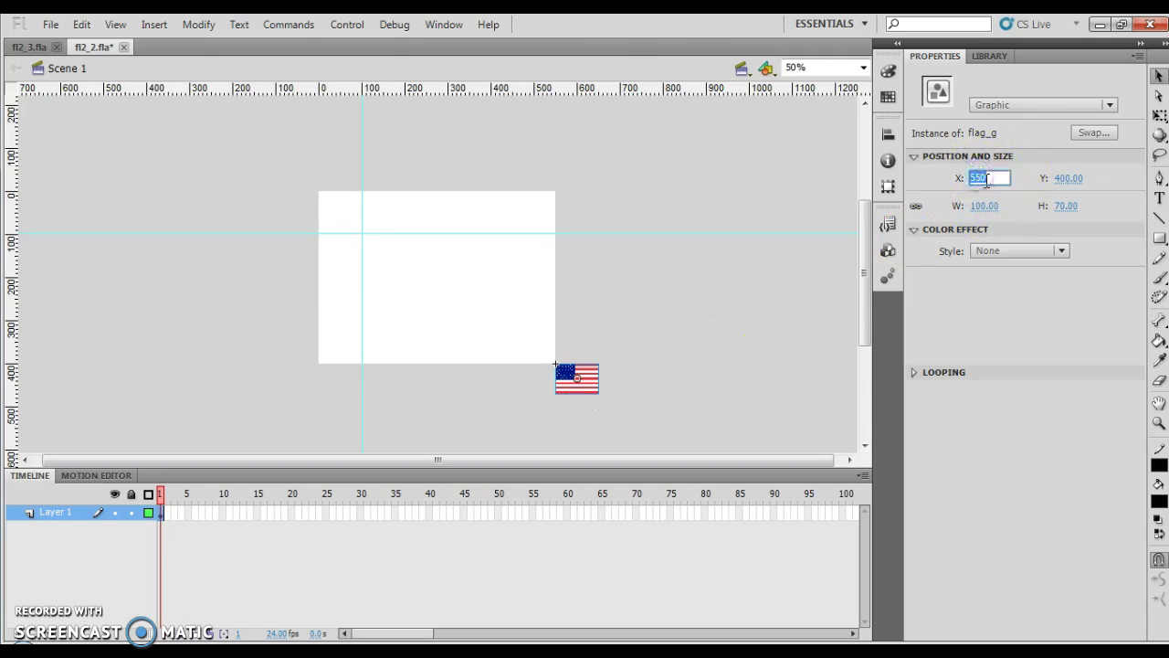
{"action": "left_click", "coordinate": [1069, 179]}
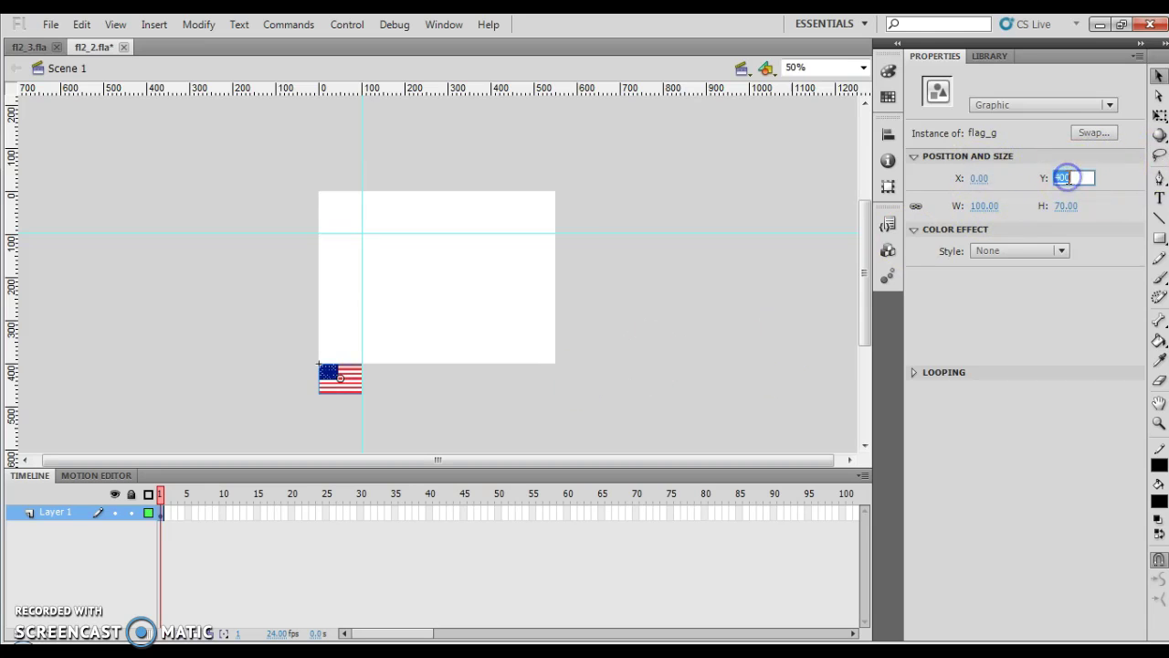
{"action": "key", "text": "BackSpace"}
{"action": "type", "text": "0"}
{"action": "key", "text": "Return"}
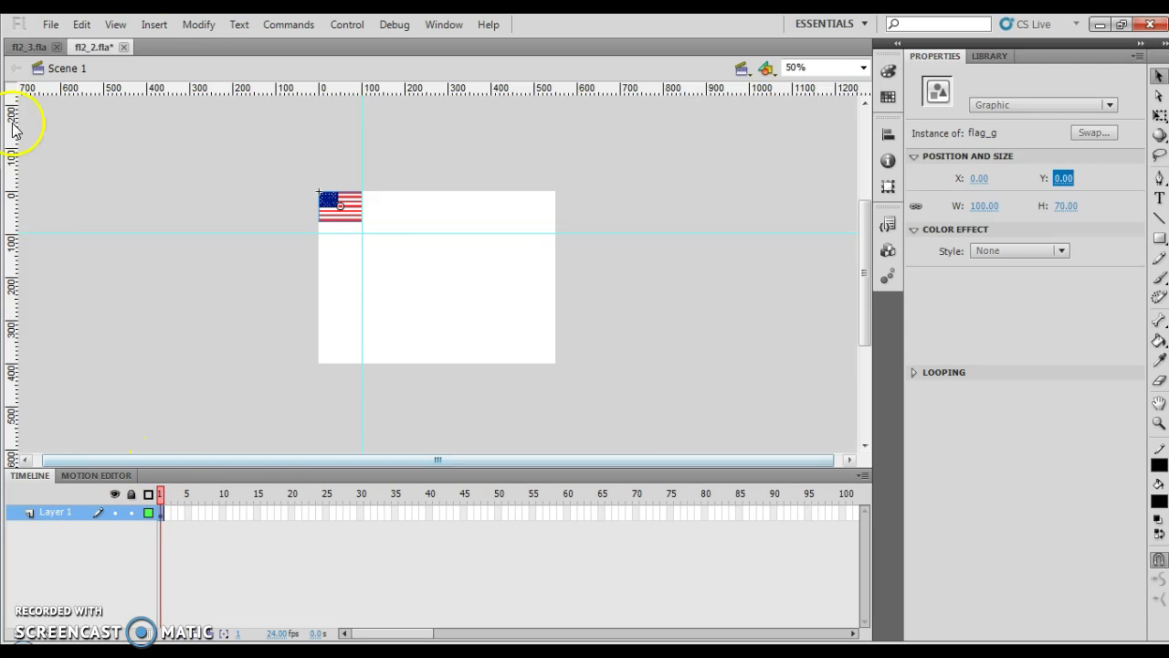
- Drag the flag to the stage centre and nudge it with arrow keys to X 199.90, Y 157.95
{"action": "left_click_drag", "start_coordinate": [341, 212], "coordinate": [431, 277]}
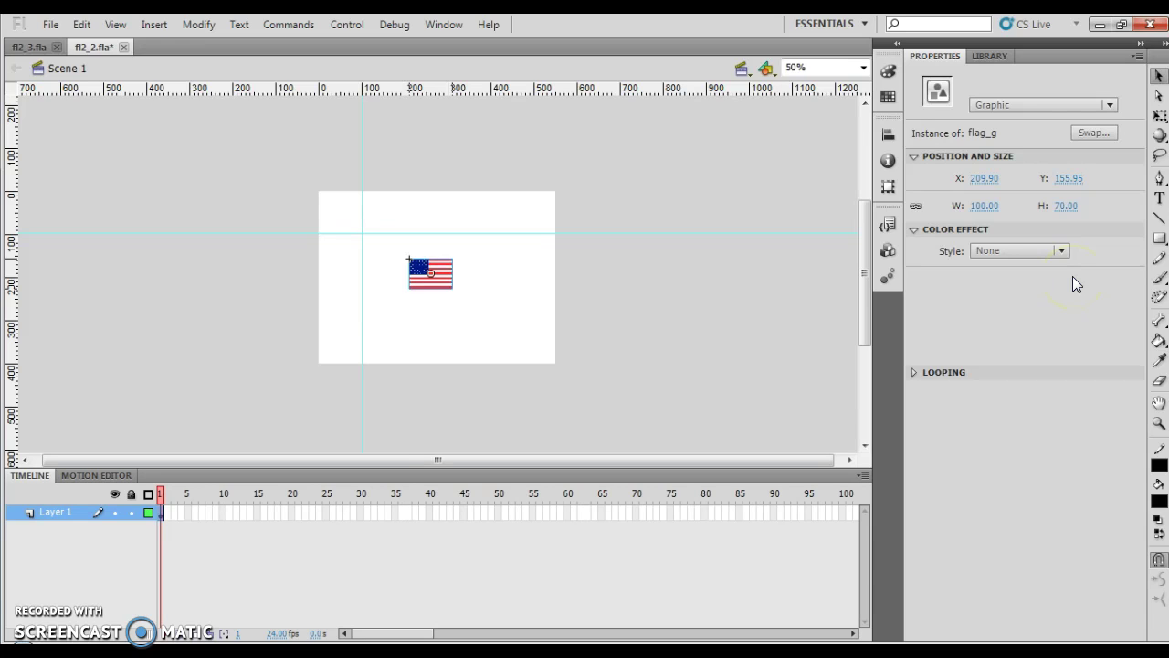
{"action": "key", "text": "Left"}
{"action": "key", "text": "Left"}
{"action": "key", "text": "Up"}
{"action": "key", "text": "Up"}
{"action": "key", "text": "Up"}
{"action": "key", "text": "Up"}
{"action": "key", "text": "Up"}
{"action": "key", "text": "Up"}
{"action": "key", "text": "Up"}
{"action": "key", "text": "Up"}
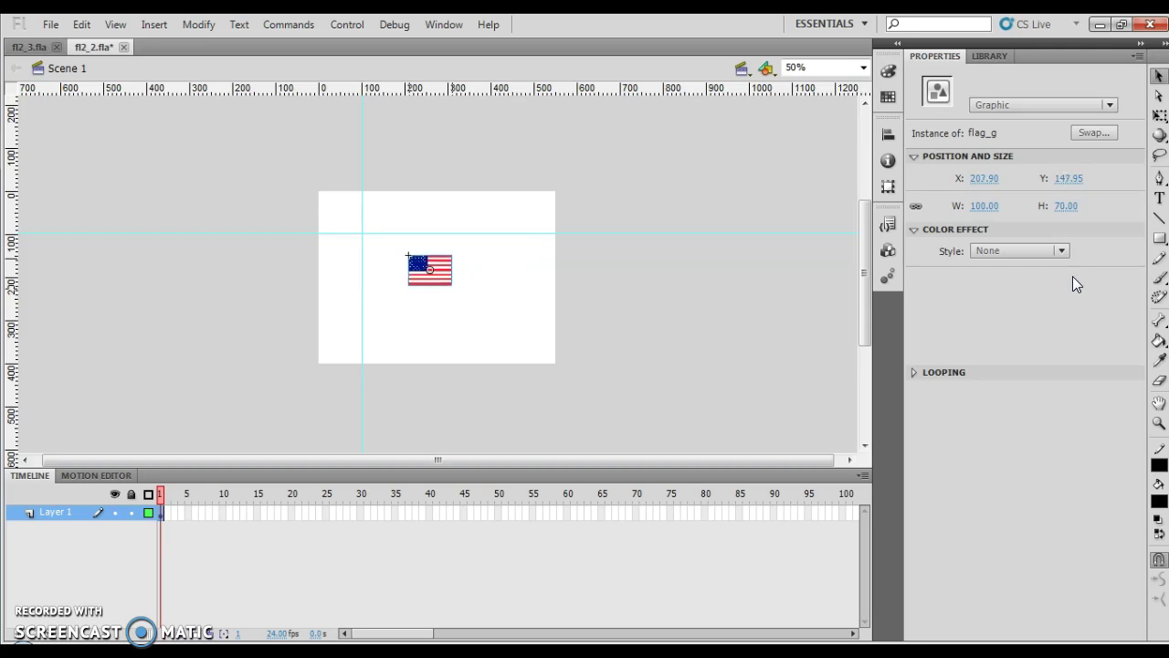
{"action": "key", "text": "Down"}
{"action": "key", "text": "Down"}
{"action": "key", "text": "Down"}
{"action": "key", "text": "Down"}
{"action": "key", "text": "Down"}
{"action": "key", "text": "Down"}
{"action": "key", "text": "Down"}
{"action": "key", "text": "Down"}
{"action": "key", "text": "Down"}
{"action": "key", "text": "Down"}
{"action": "key", "text": "Left"}
{"action": "key", "text": "Left"}
{"action": "key", "text": "Left"}
{"action": "key", "text": "Left"}
{"action": "key", "text": "Left"}
{"action": "key", "text": "Left"}
{"action": "key", "text": "Left"}
{"action": "key", "text": "Left"}
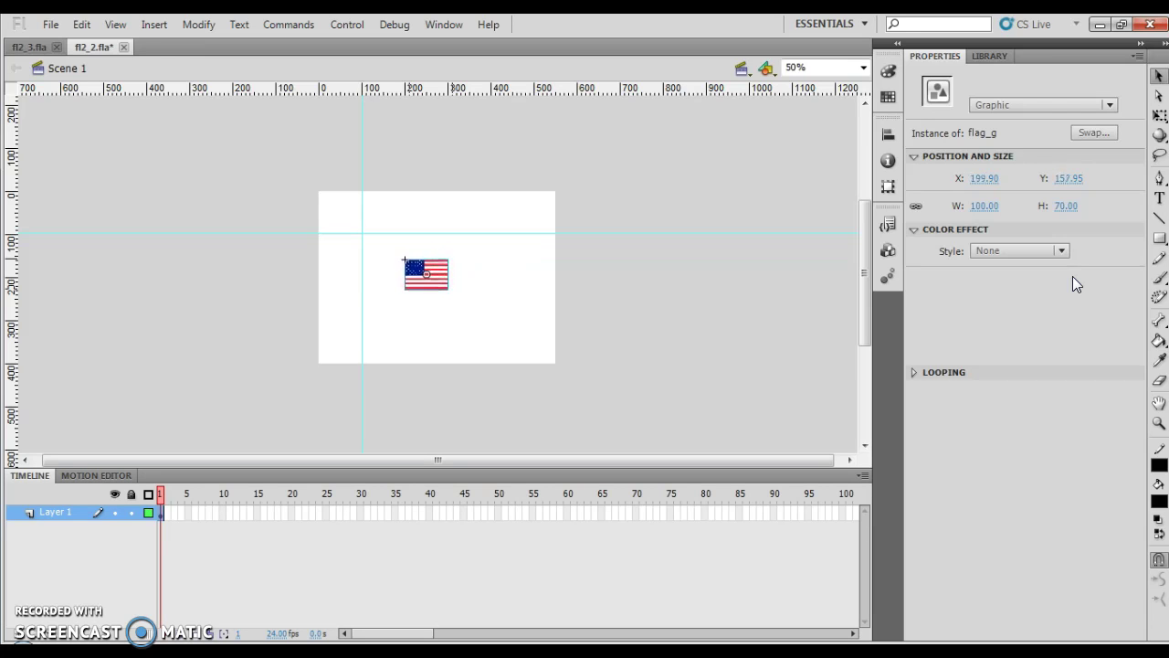
{"action": "key", "text": "Left"}
{"action": "key", "text": "Left"}
- Convert the flag into Graphic symbol 'Symbol 1' with a bottom-right registration point
{"action": "left_click", "coordinate": [439, 279]}
{"action": "left_click", "coordinate": [200, 27]}
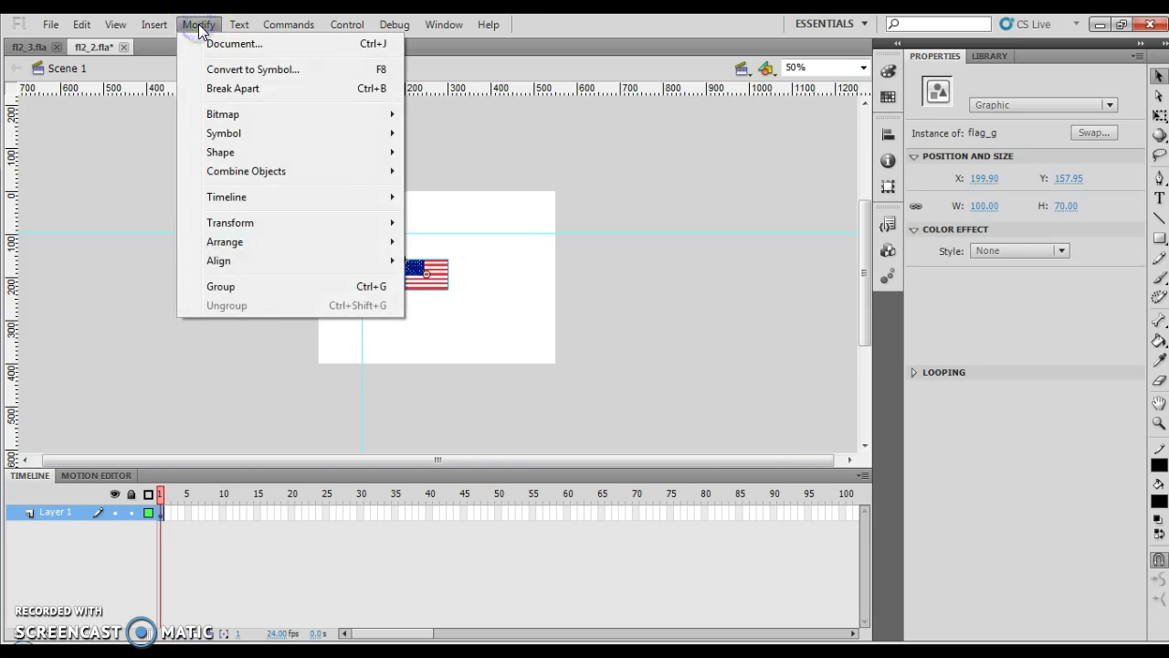
{"action": "left_click", "coordinate": [230, 72]}
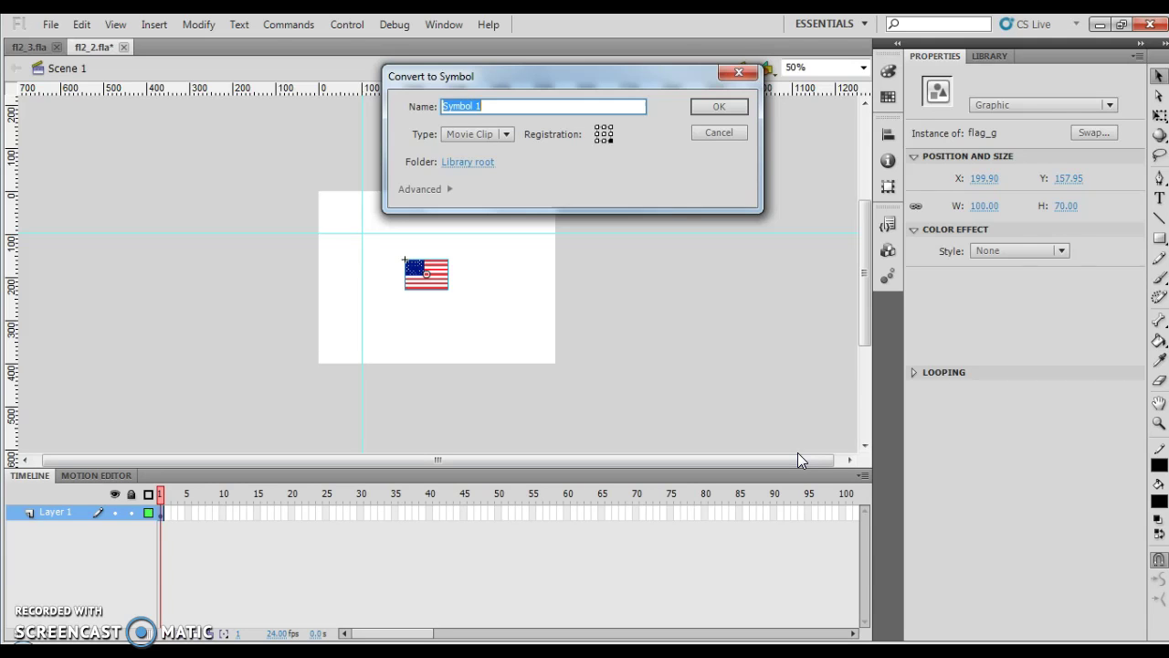
{"action": "left_click", "coordinate": [596, 127]}
{"action": "left_click", "coordinate": [611, 141]}
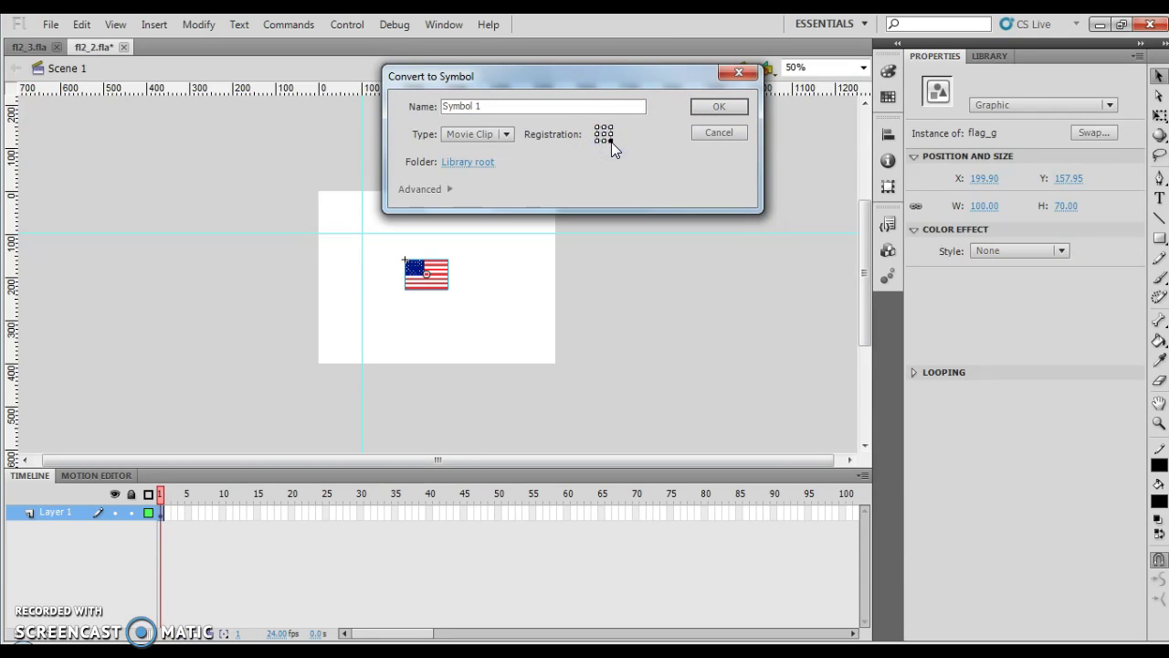
{"action": "left_click", "coordinate": [560, 154]}
{"action": "left_click", "coordinate": [507, 134]}
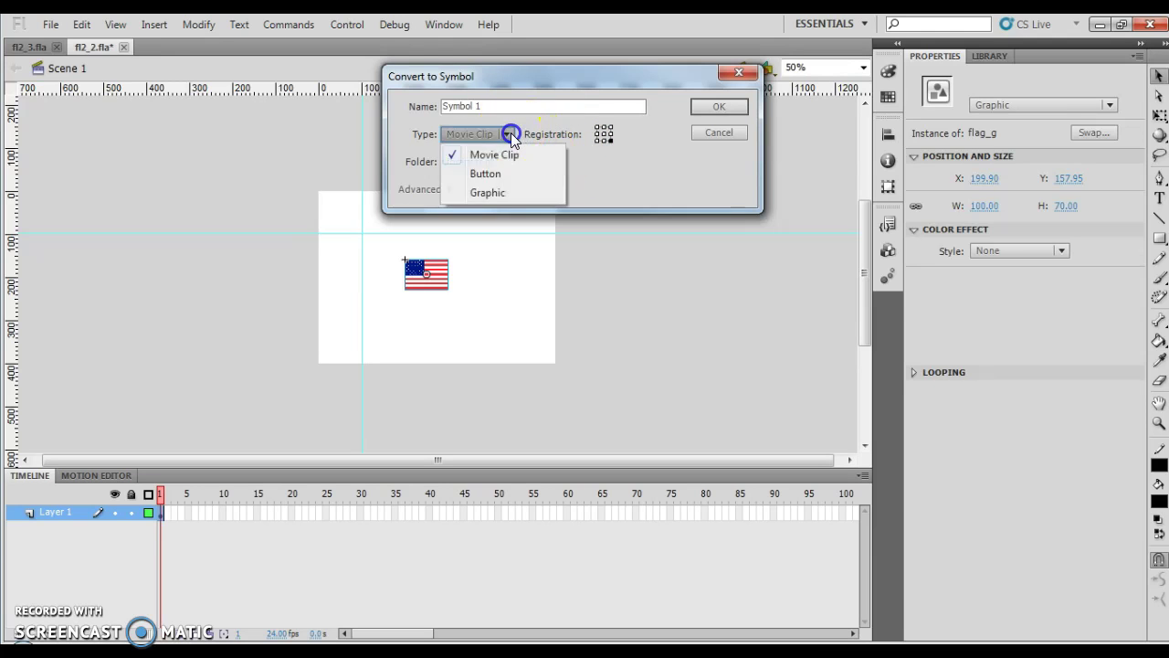
{"action": "left_click", "coordinate": [498, 190]}
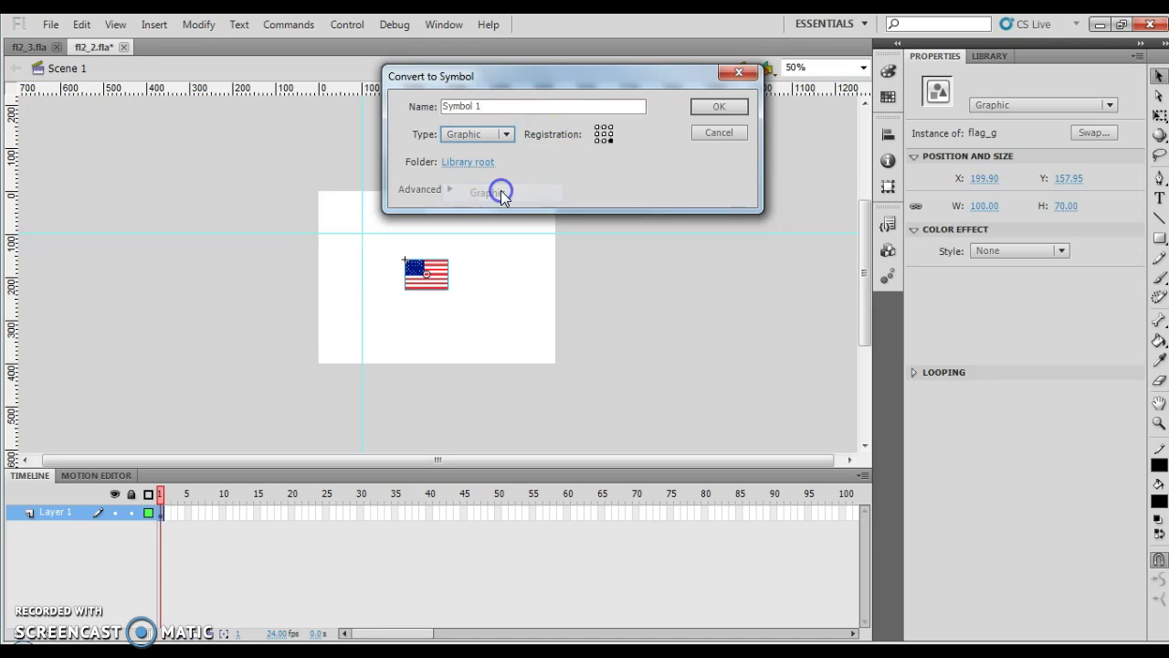
{"action": "left_click", "coordinate": [726, 103]}
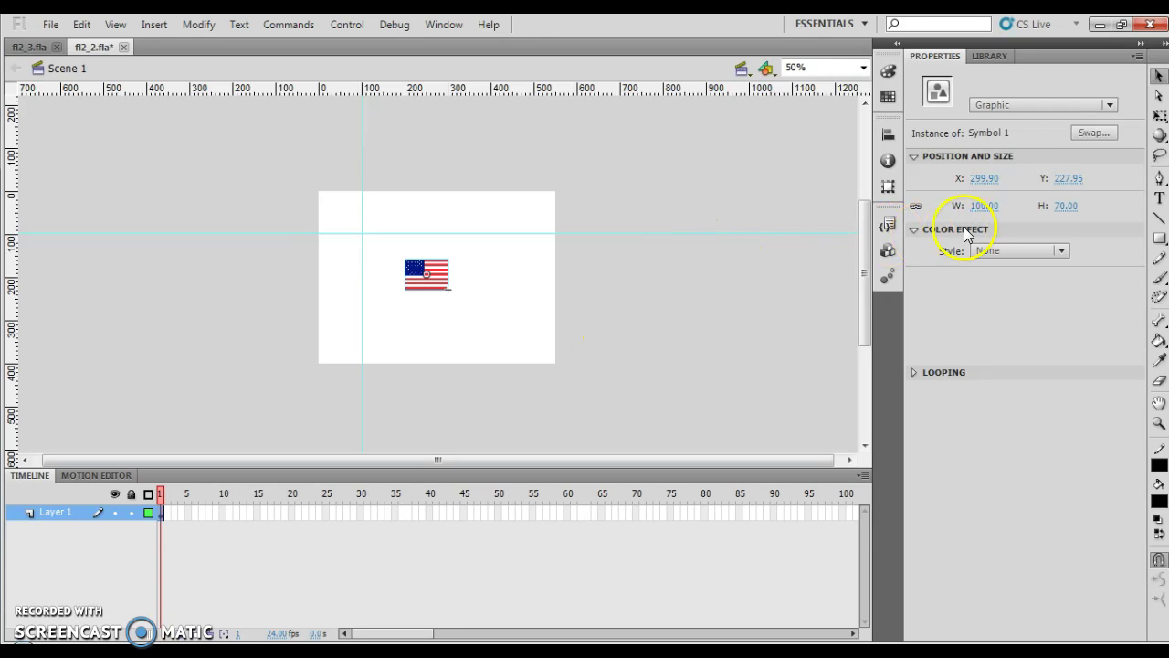
- Position Symbol 1 at X 100, Y 100, then drag the horizontal guide off the stage
{"action": "left_click", "coordinate": [985, 178]}
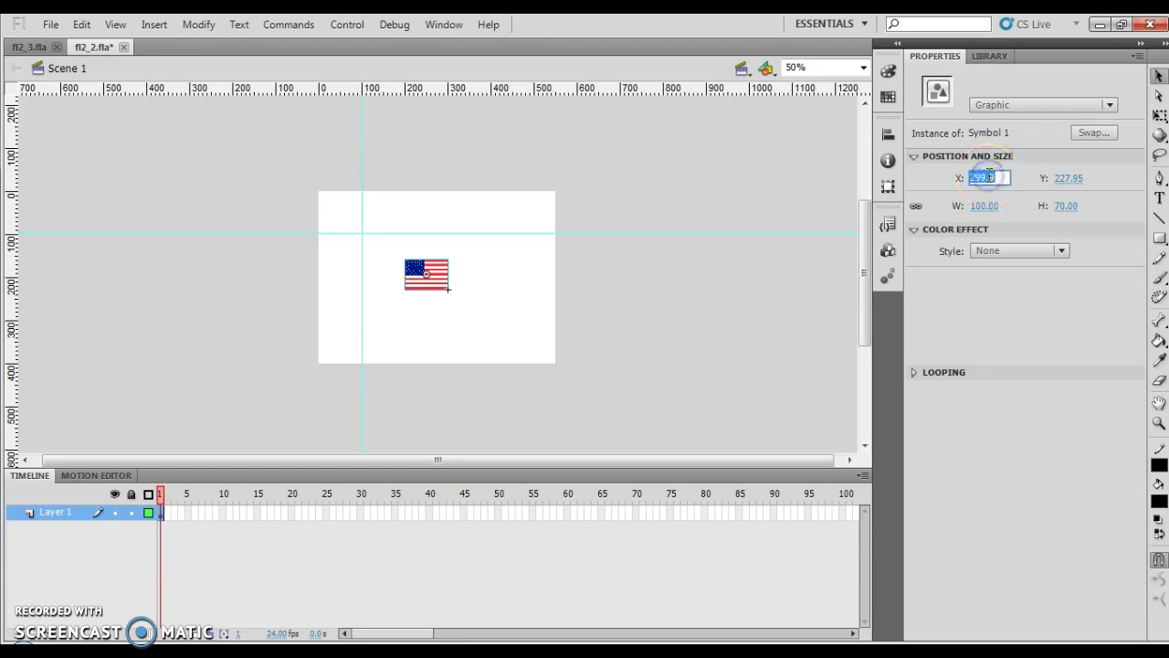
{"action": "type", "text": "100"}
{"action": "left_click", "coordinate": [1075, 178]}
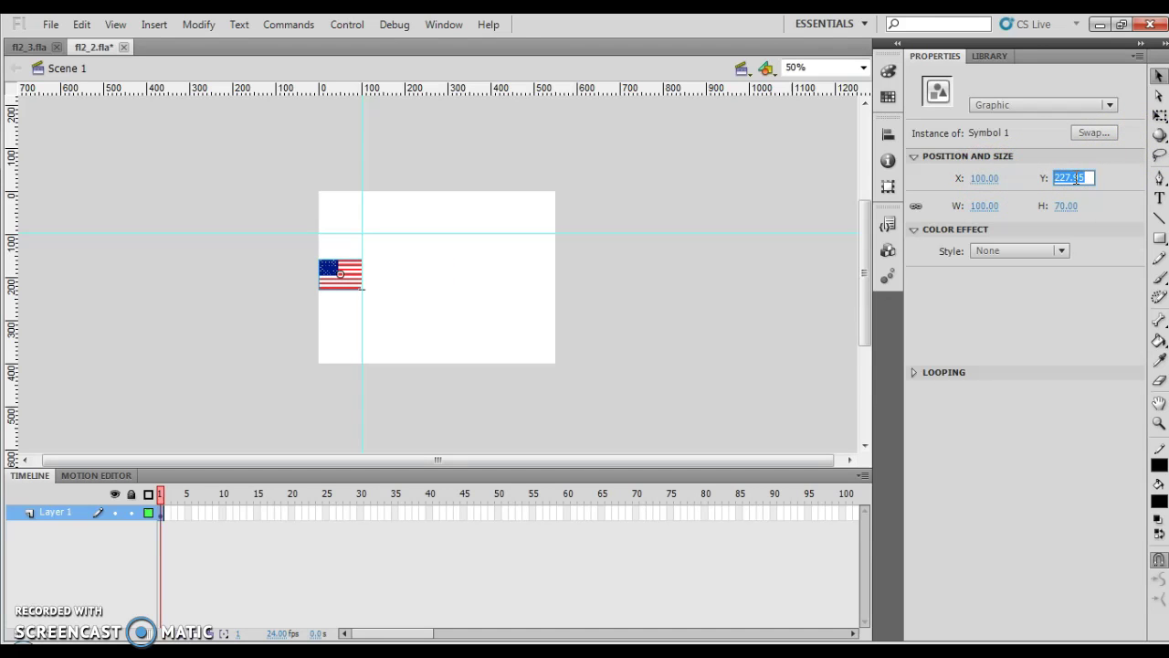
{"action": "type", "text": "100"}
{"action": "key", "text": "Return"}
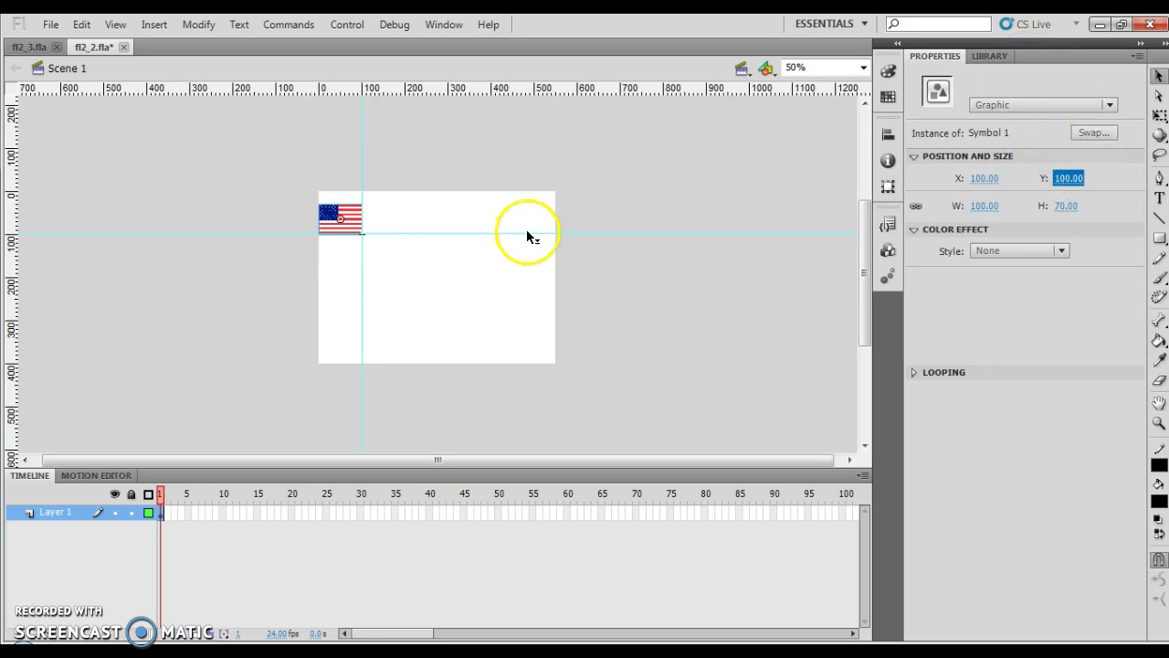
{"action": "left_click_drag", "start_coordinate": [528, 236], "coordinate": [536, 94]}
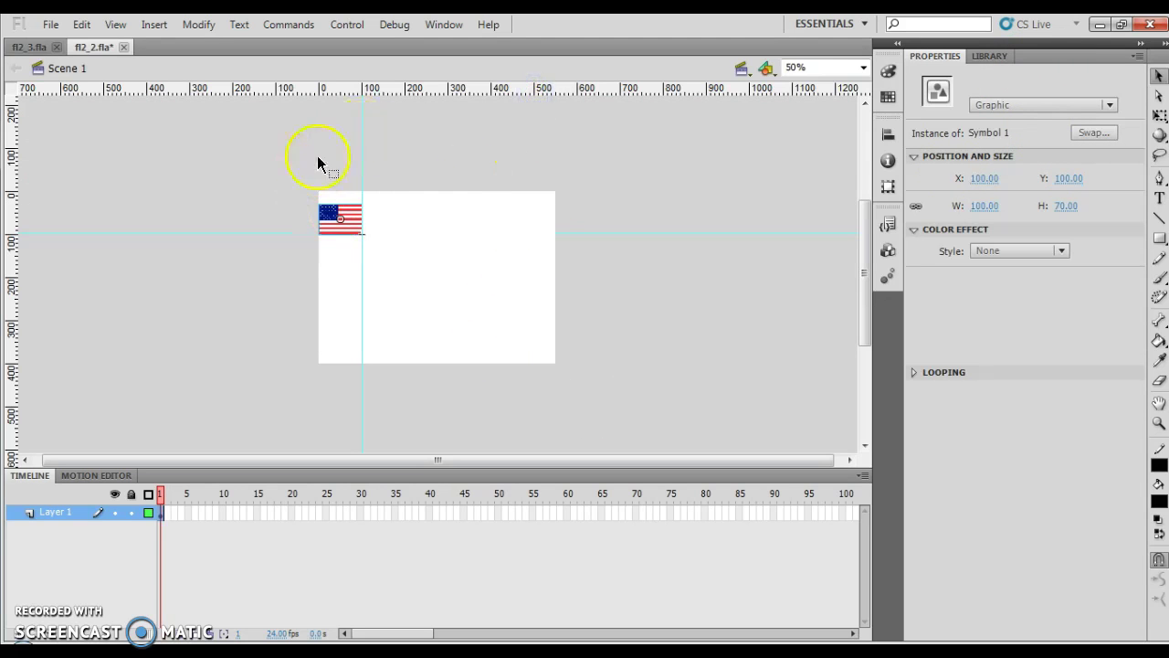
- Drag the vertical guide back into the left ruler to delete it
{"action": "left_click_drag", "start_coordinate": [361, 151], "coordinate": [17, 182]}
- Open fl2_3.fla from the File menu and dismiss the 'already open' alert to show it
{"action": "left_click", "coordinate": [50, 24]}
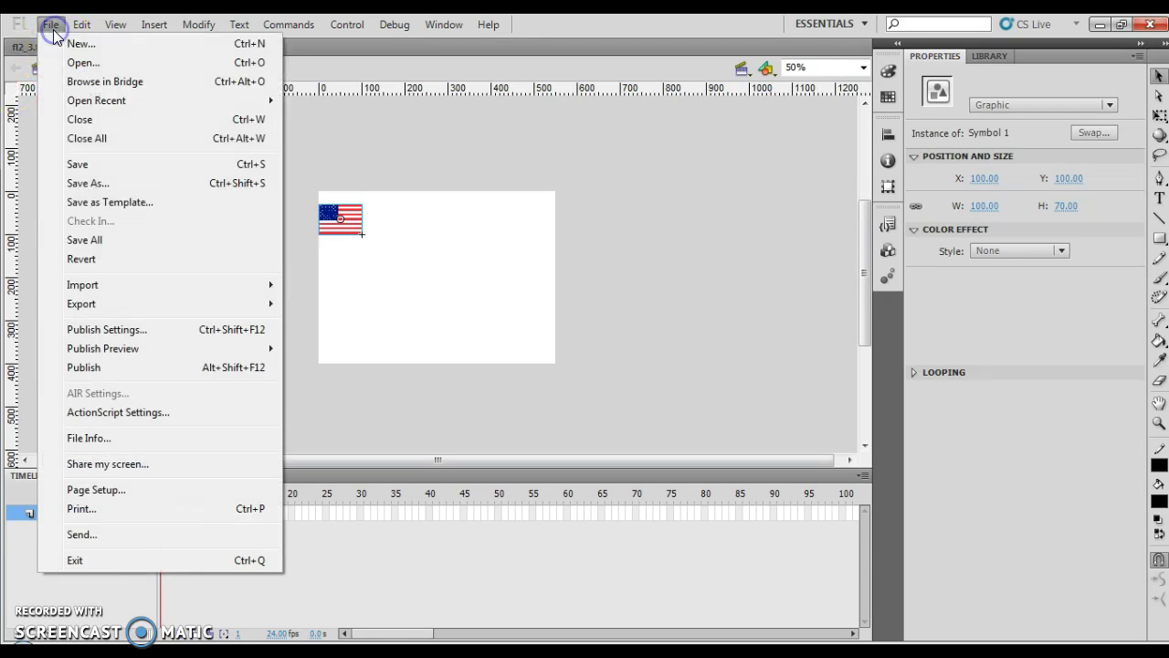
{"action": "left_click", "coordinate": [82, 63]}
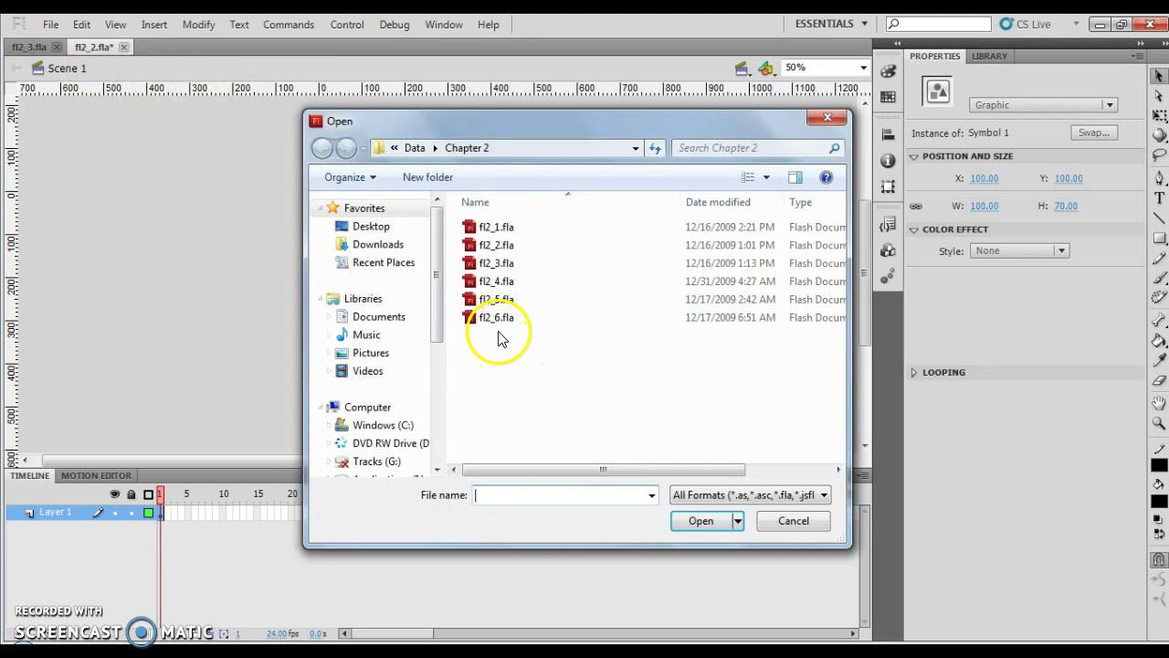
{"action": "left_click", "coordinate": [502, 263]}
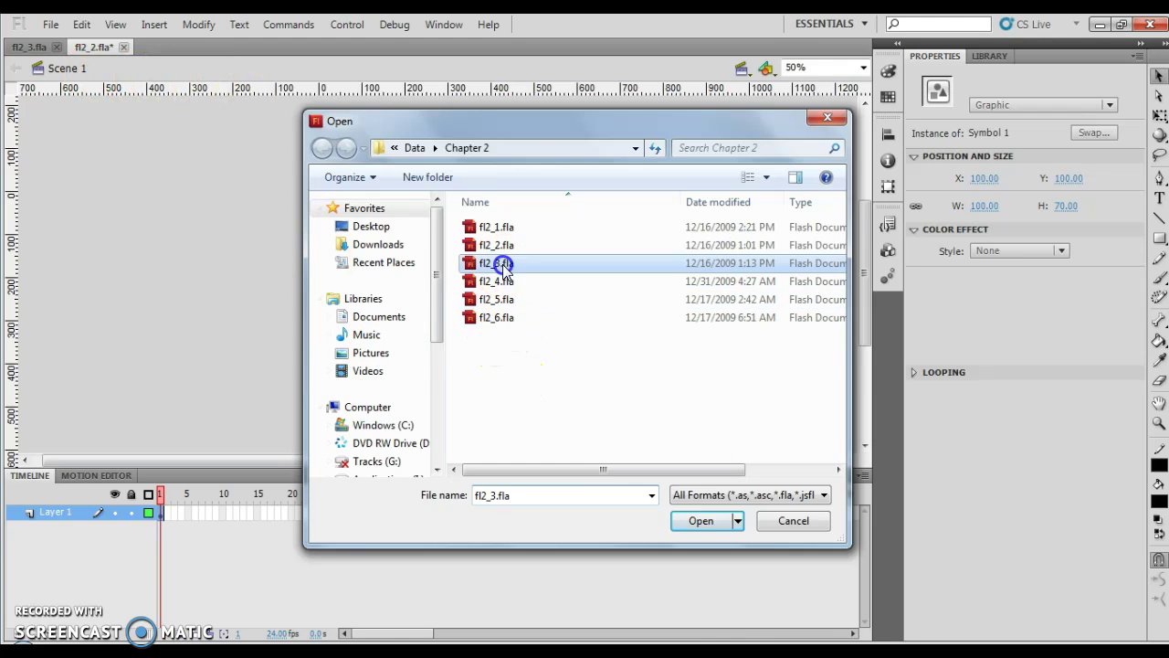
{"action": "left_click", "coordinate": [700, 521]}
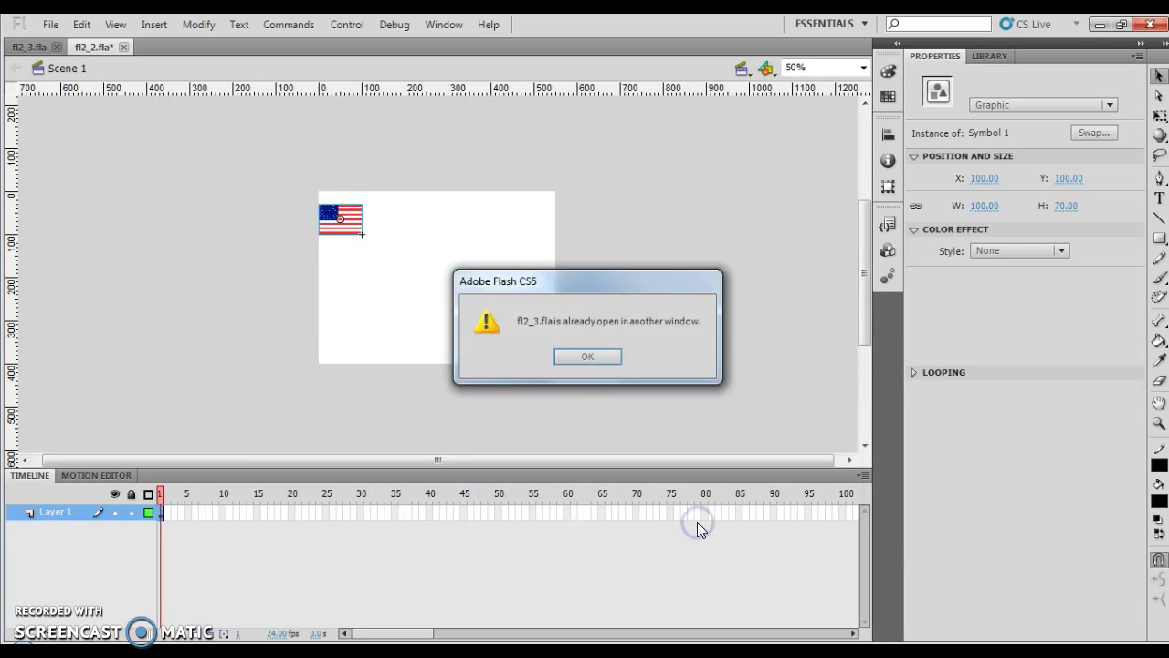
{"action": "key", "text": "Return"}
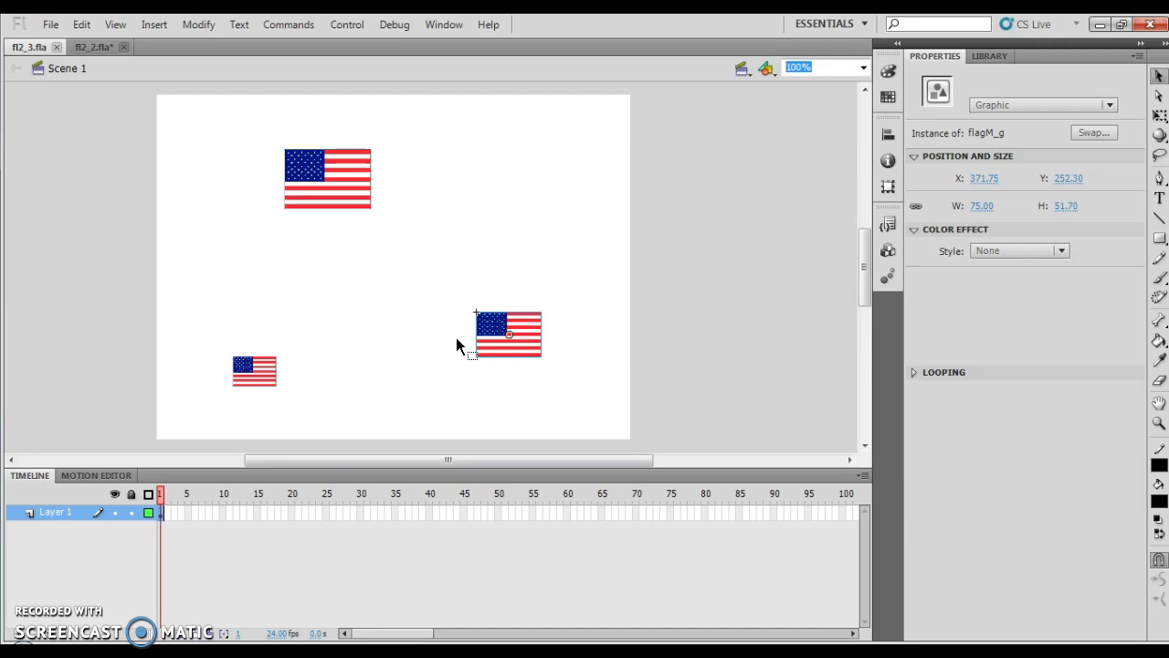
- Open the Align panel from the Window menu, dock it over the Properties area, and try its alignment buttons
{"action": "left_click", "coordinate": [733, 152]}
{"action": "left_click", "coordinate": [444, 24]}
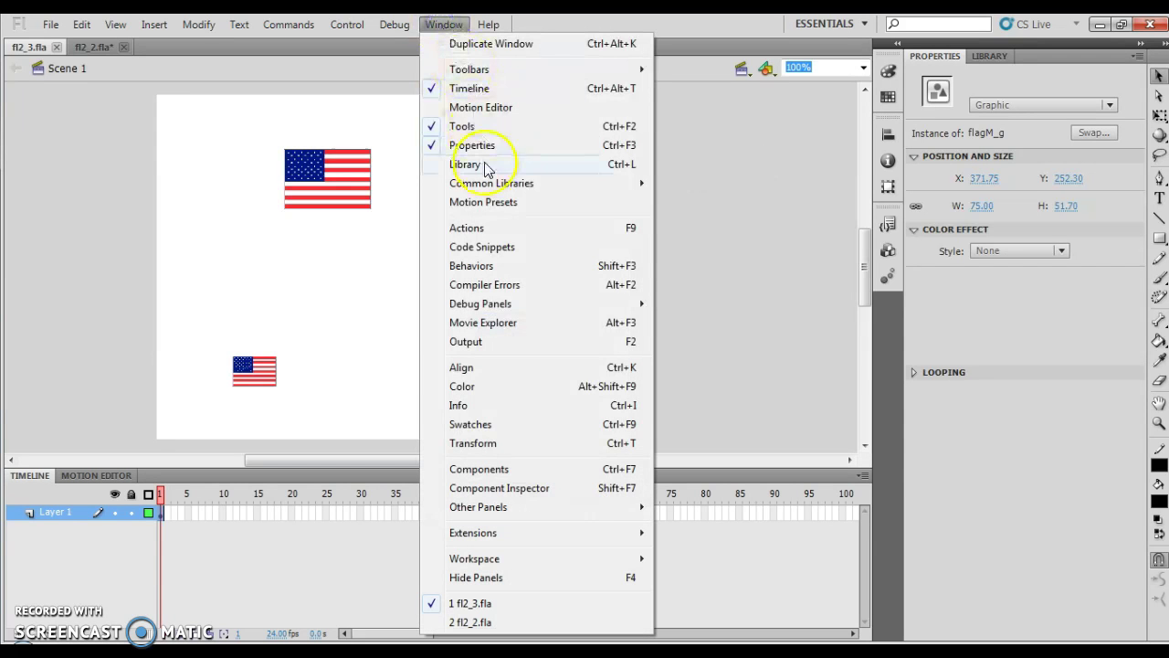
{"action": "left_click", "coordinate": [501, 368]}
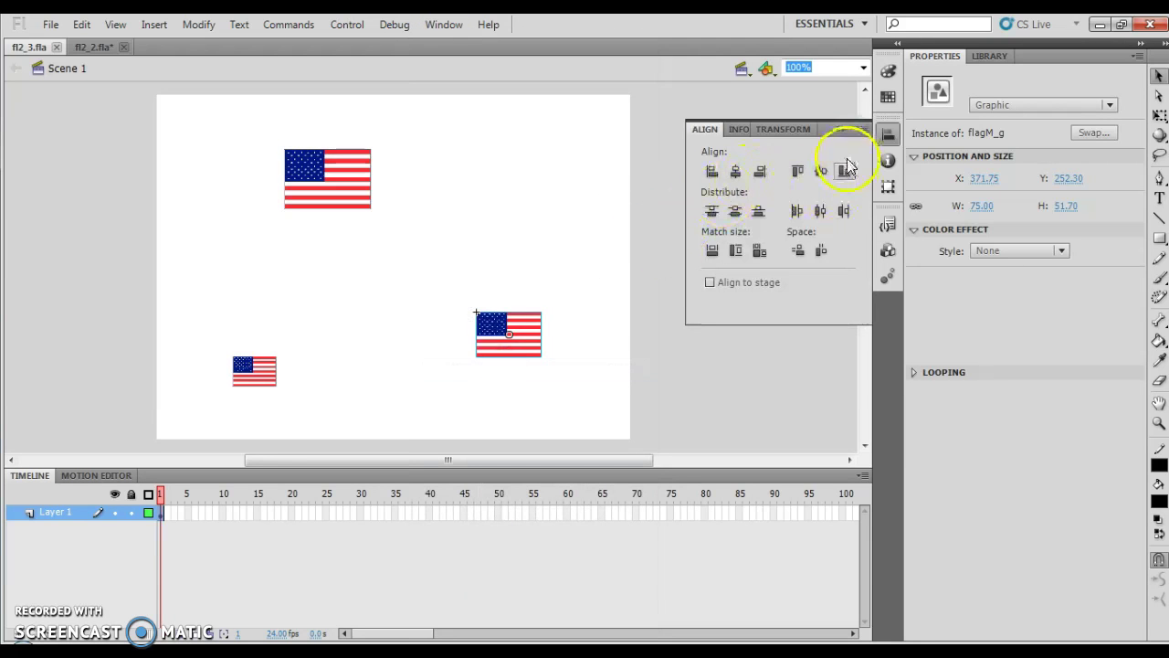
{"action": "left_click_drag", "start_coordinate": [822, 126], "coordinate": [1061, 297]}
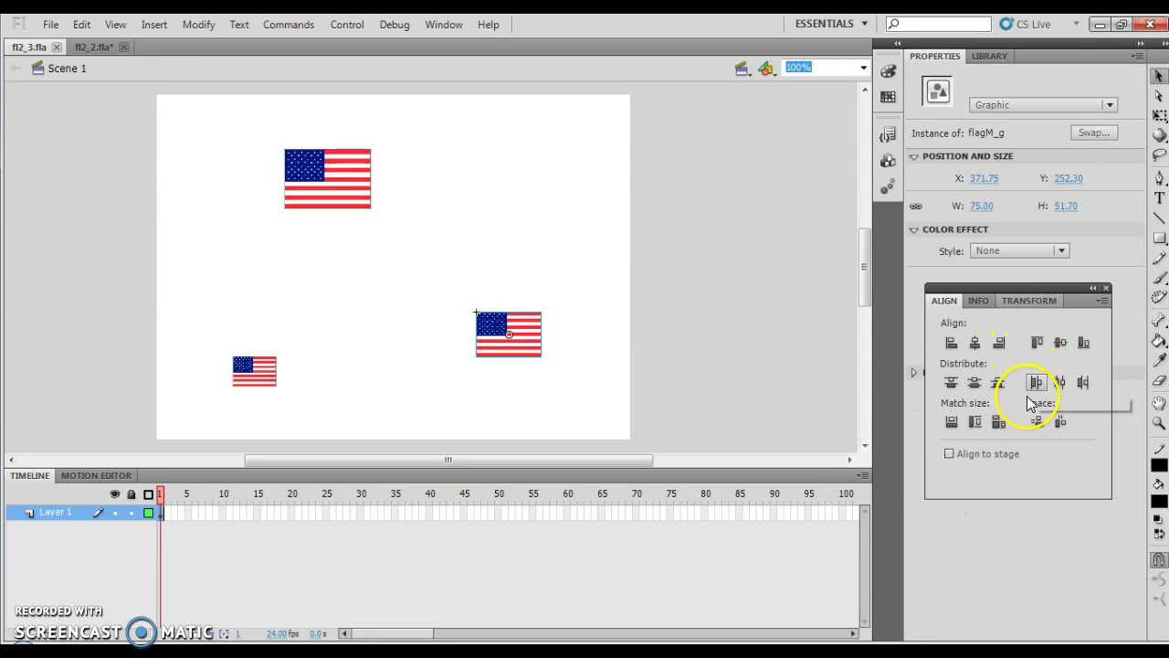
{"action": "left_click", "coordinate": [971, 347]}
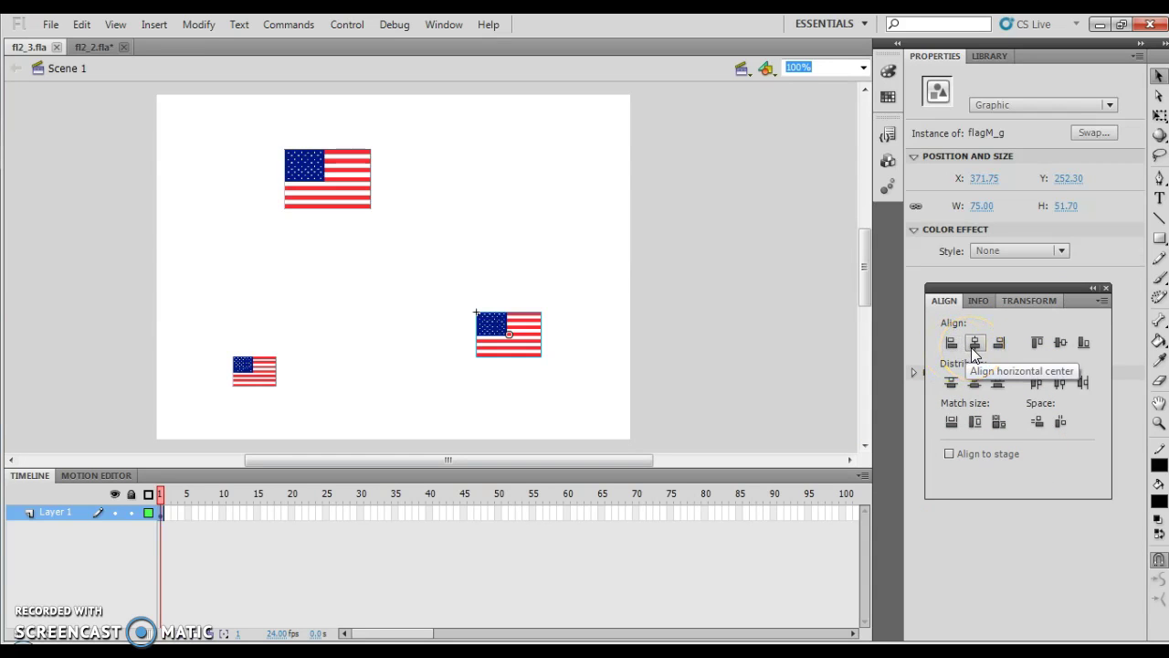
{"action": "left_click", "coordinate": [1011, 352]}
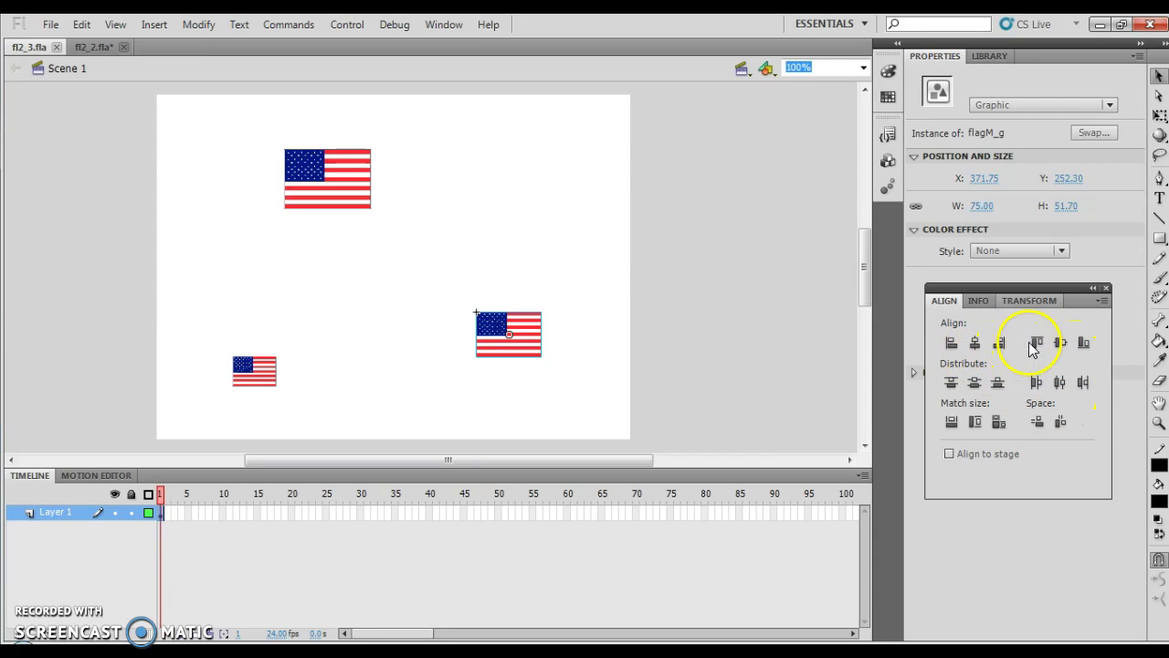
{"action": "left_click", "coordinate": [1062, 348]}
- Select the top flag, left-align it on its own, then deselect it
{"action": "left_click", "coordinate": [619, 264]}
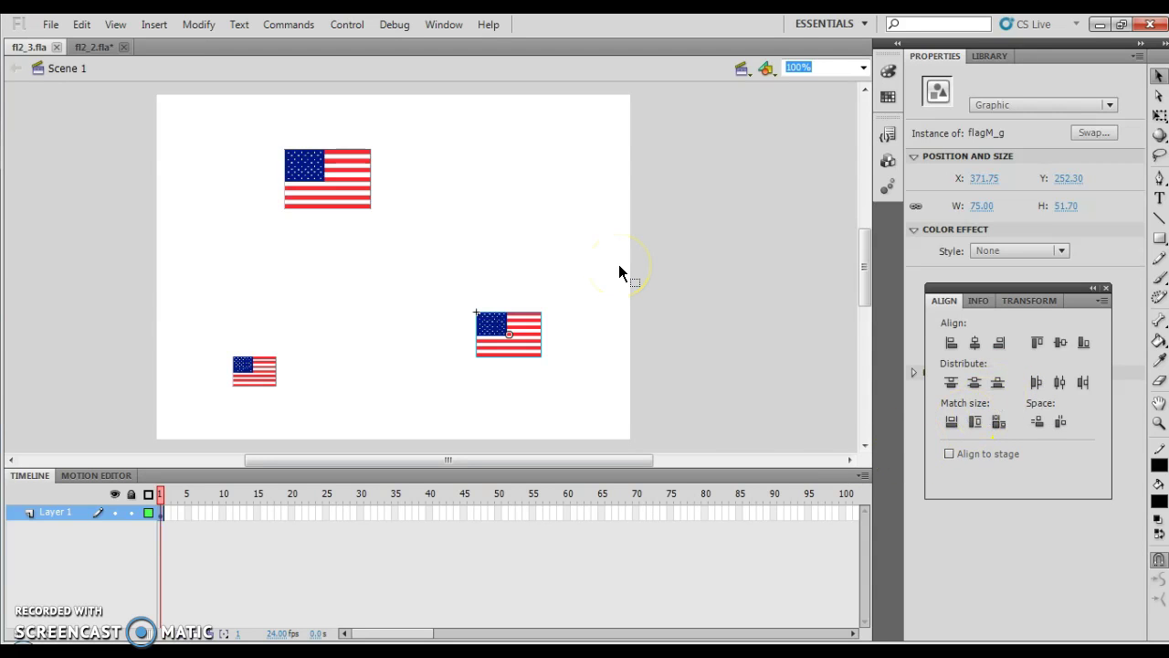
{"action": "left_click", "coordinate": [329, 178]}
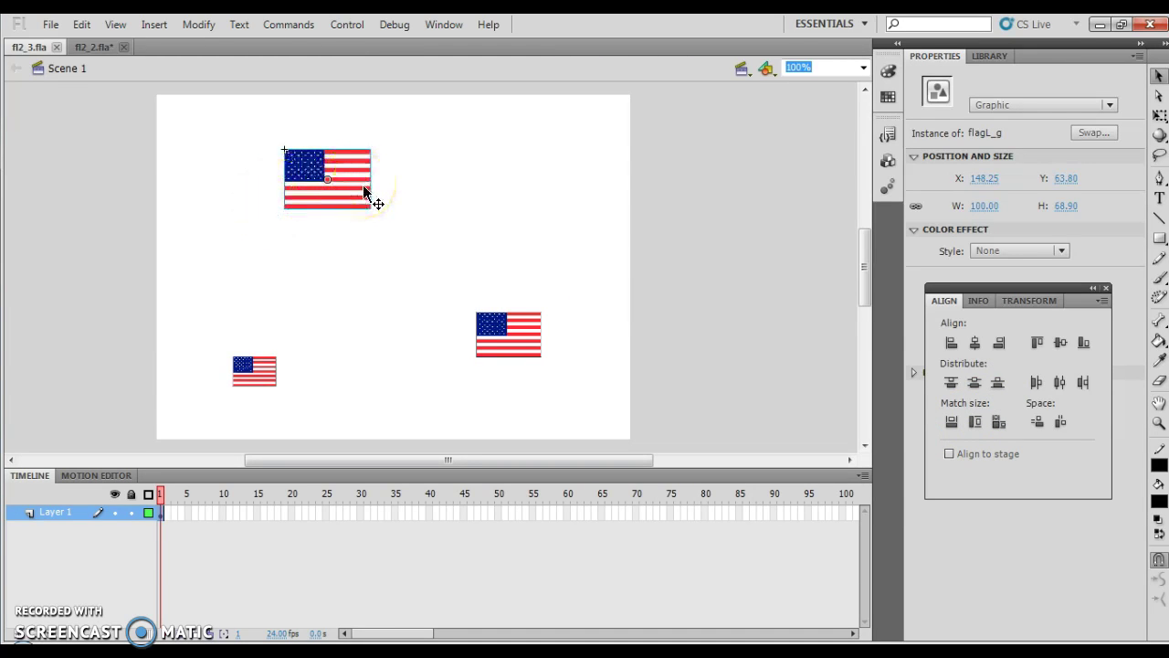
{"action": "left_click", "coordinate": [953, 343]}
{"action": "left_click", "coordinate": [953, 343]}
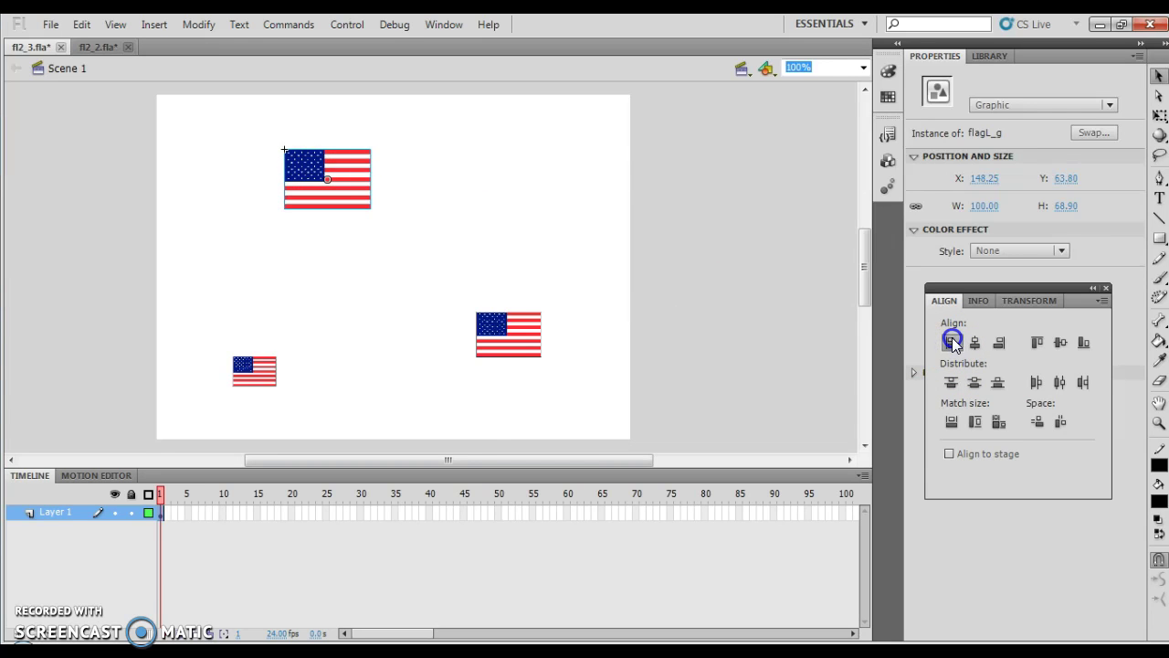
{"action": "left_click", "coordinate": [324, 255]}
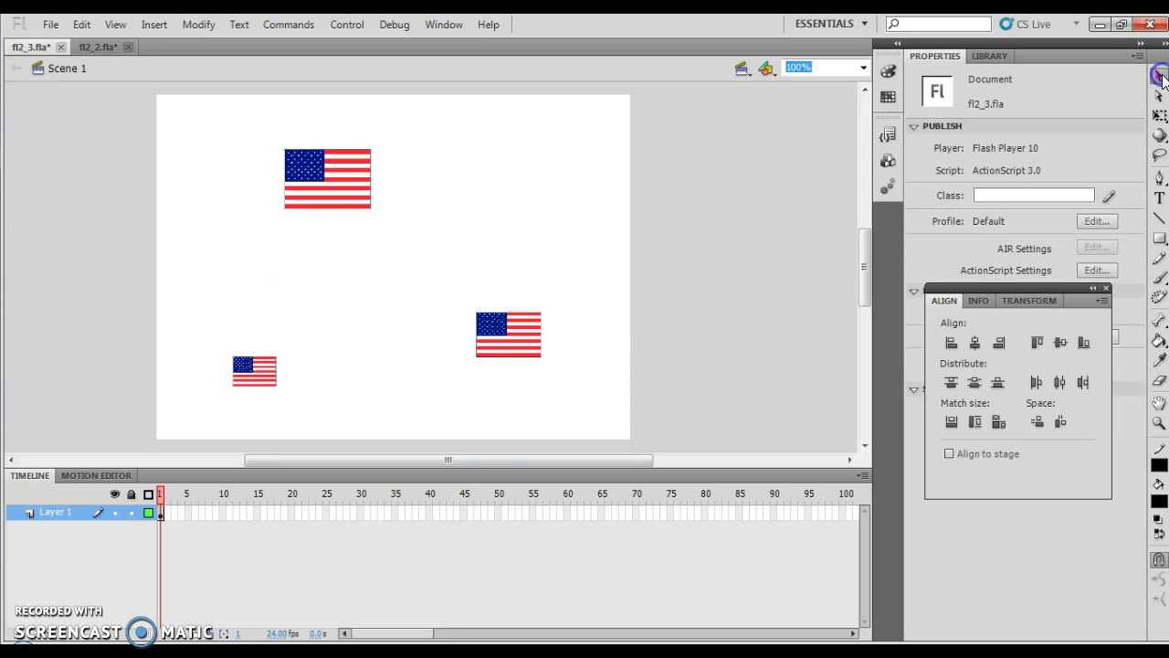
- Reselect the top flag and turn on Align to stage
{"action": "left_click", "coordinate": [436, 190]}
{"action": "left_click", "coordinate": [346, 189]}
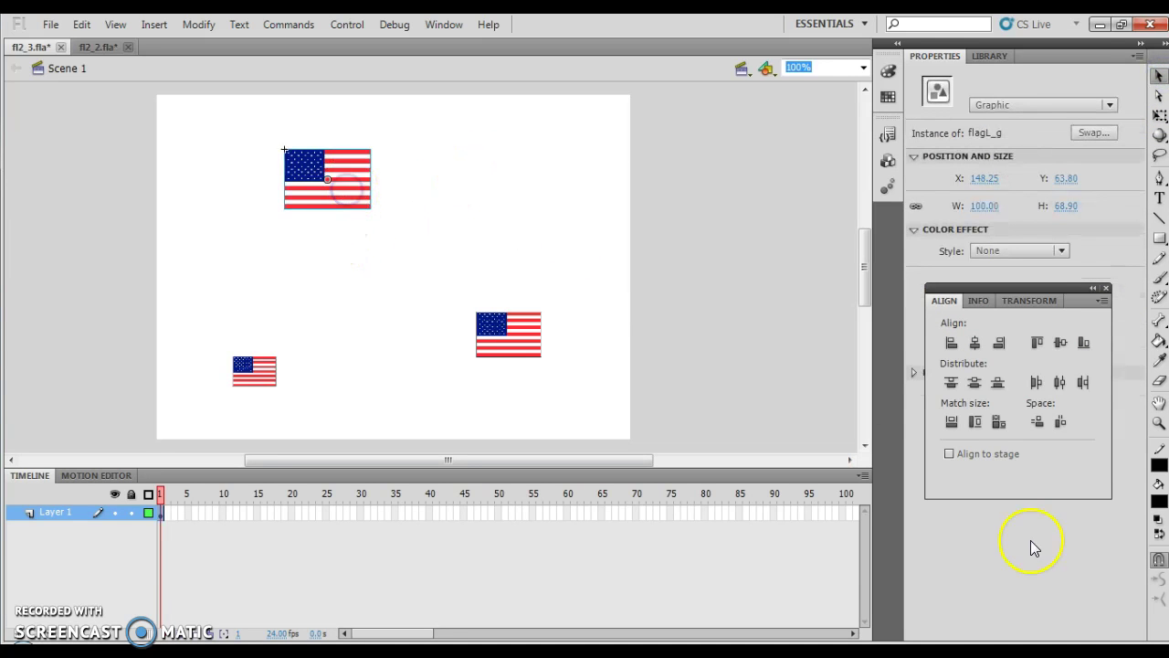
{"action": "left_click", "coordinate": [948, 454]}
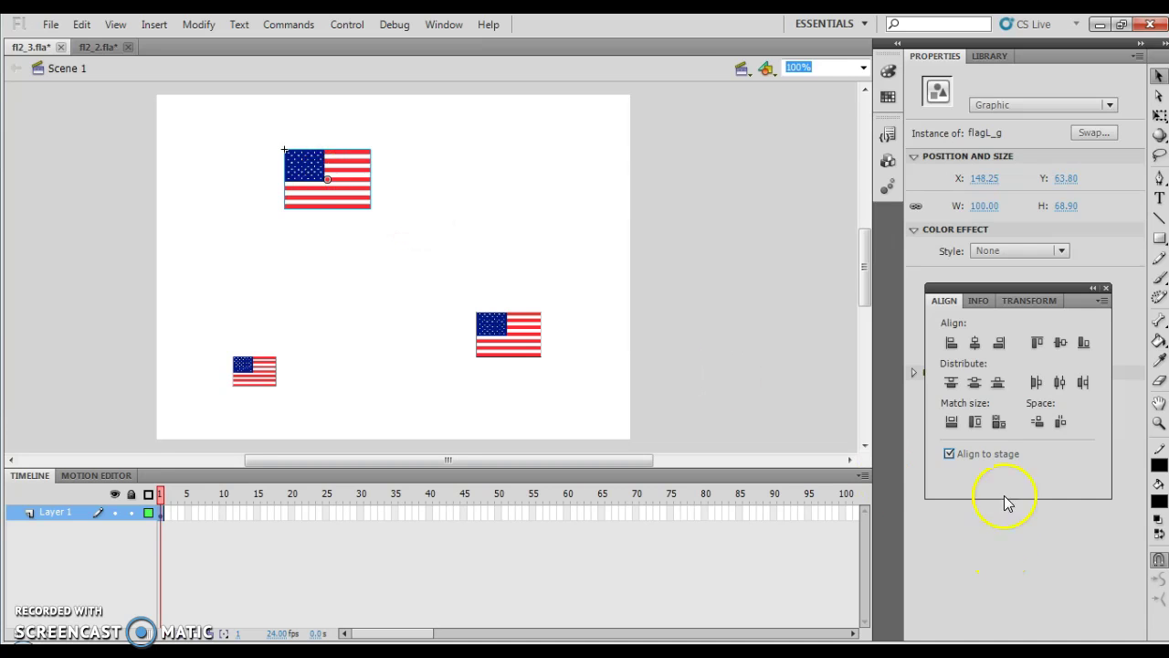
- Align the top flag to the stage's left edge, then centre it horizontally and vertically
{"action": "left_click", "coordinate": [951, 342]}
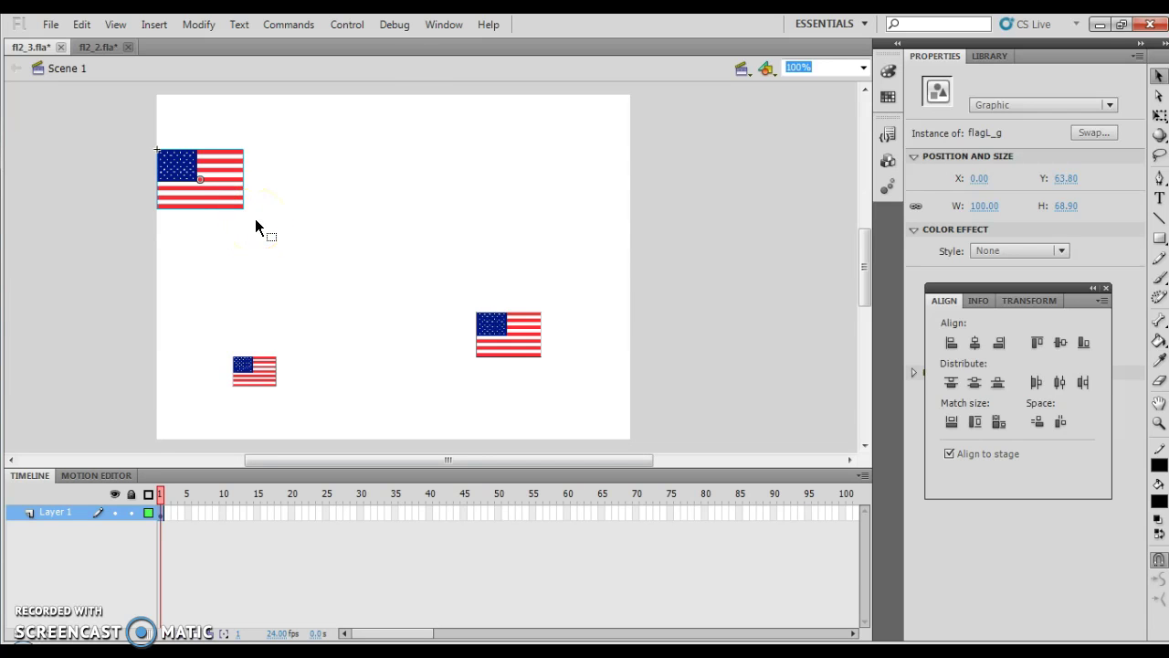
{"action": "left_click", "coordinate": [976, 348]}
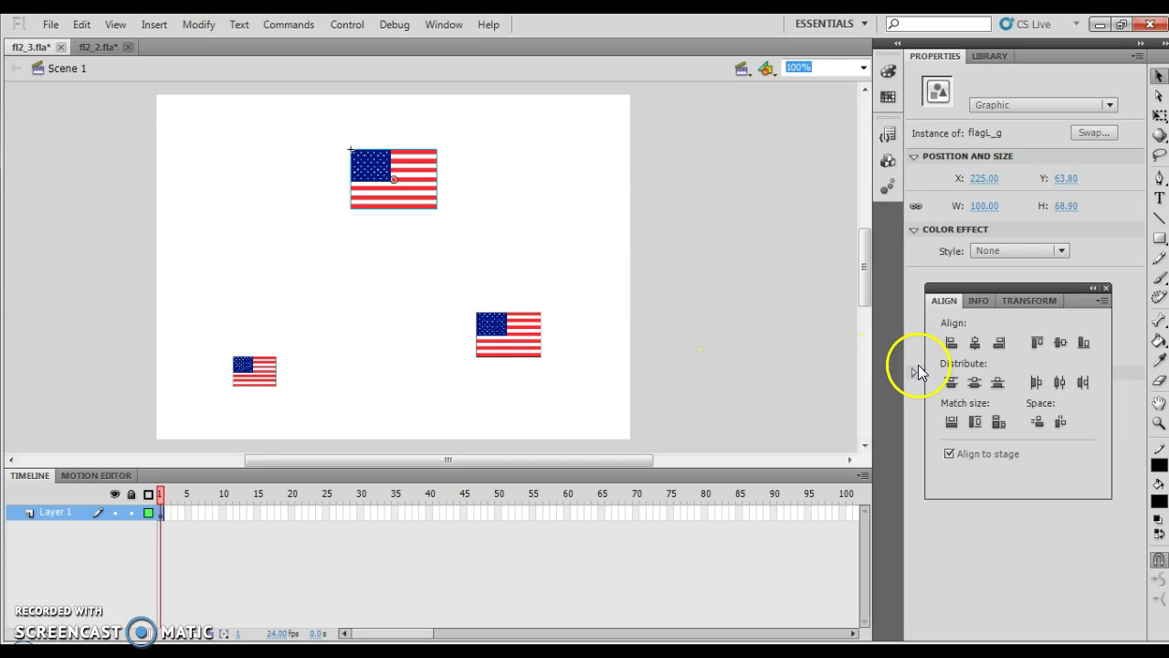
{"action": "left_click", "coordinate": [1063, 342]}
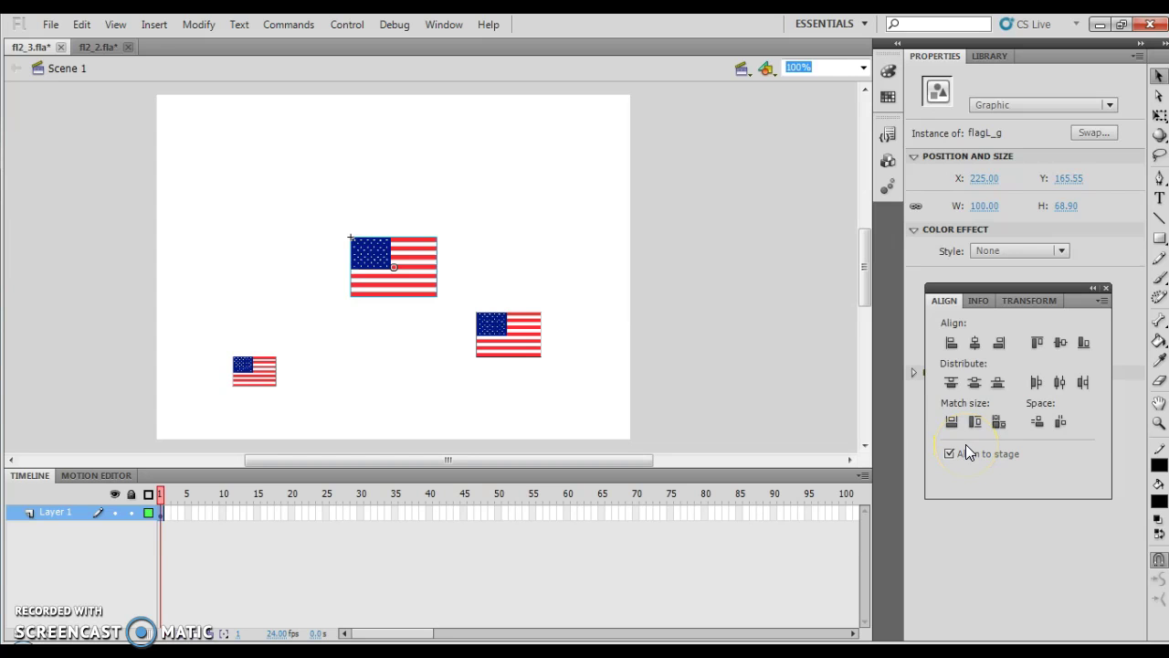
- Match the flag to the stage width and height, then undo both Match Size changes
{"action": "left_click", "coordinate": [953, 418]}
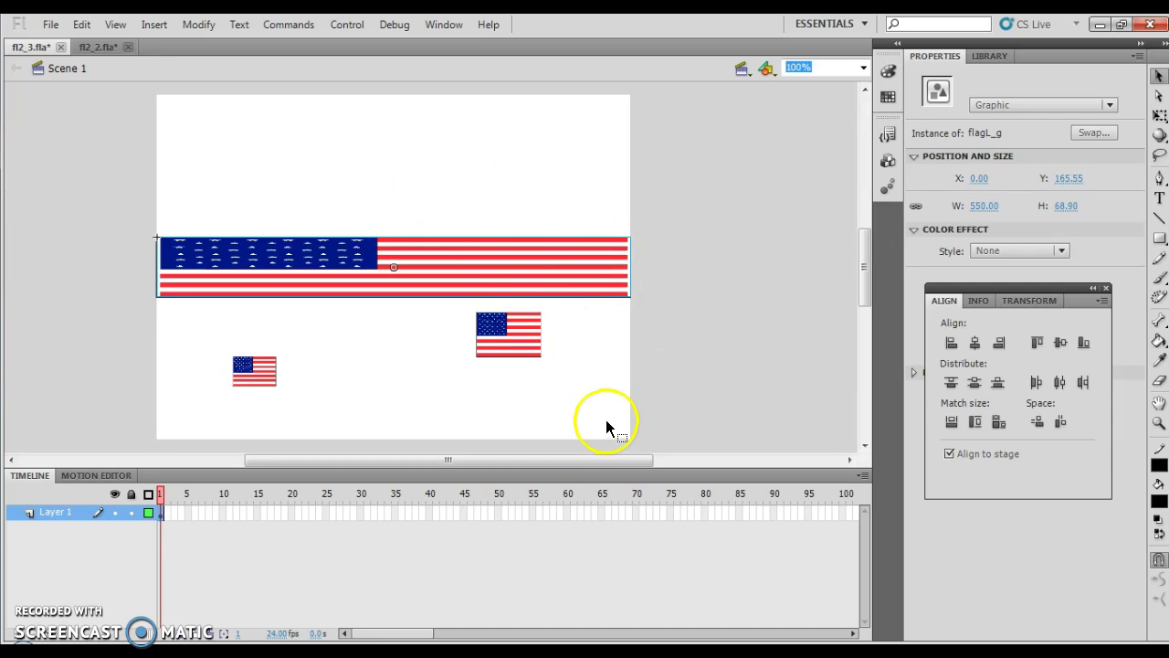
{"action": "left_click", "coordinate": [975, 423]}
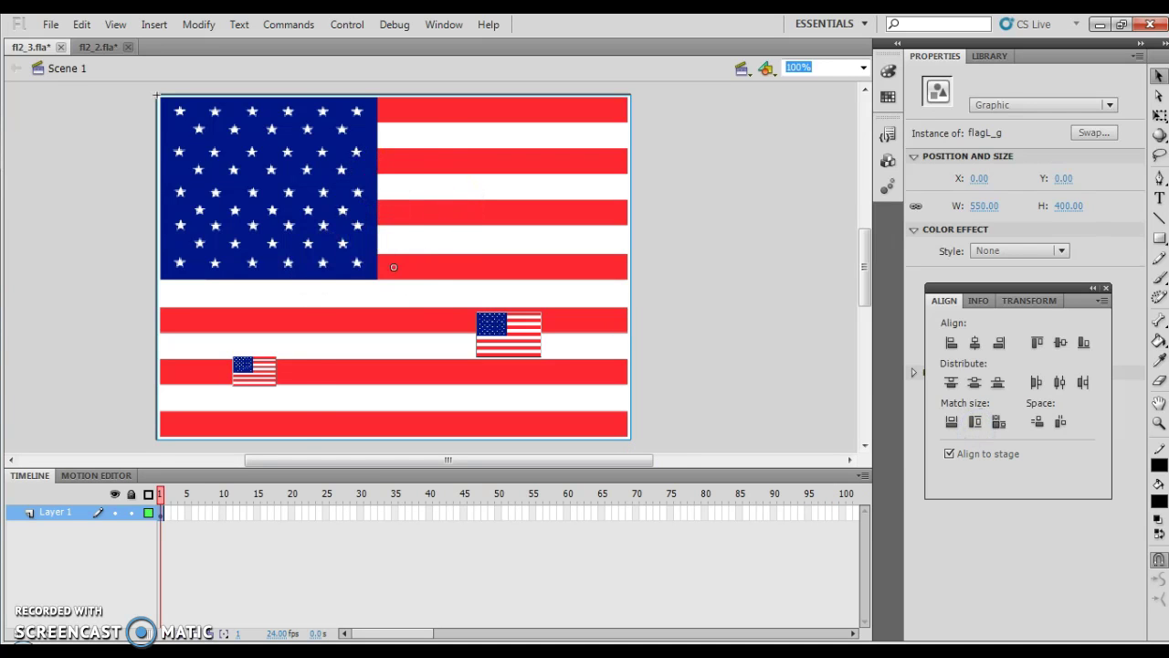
{"action": "left_click", "coordinate": [80, 26]}
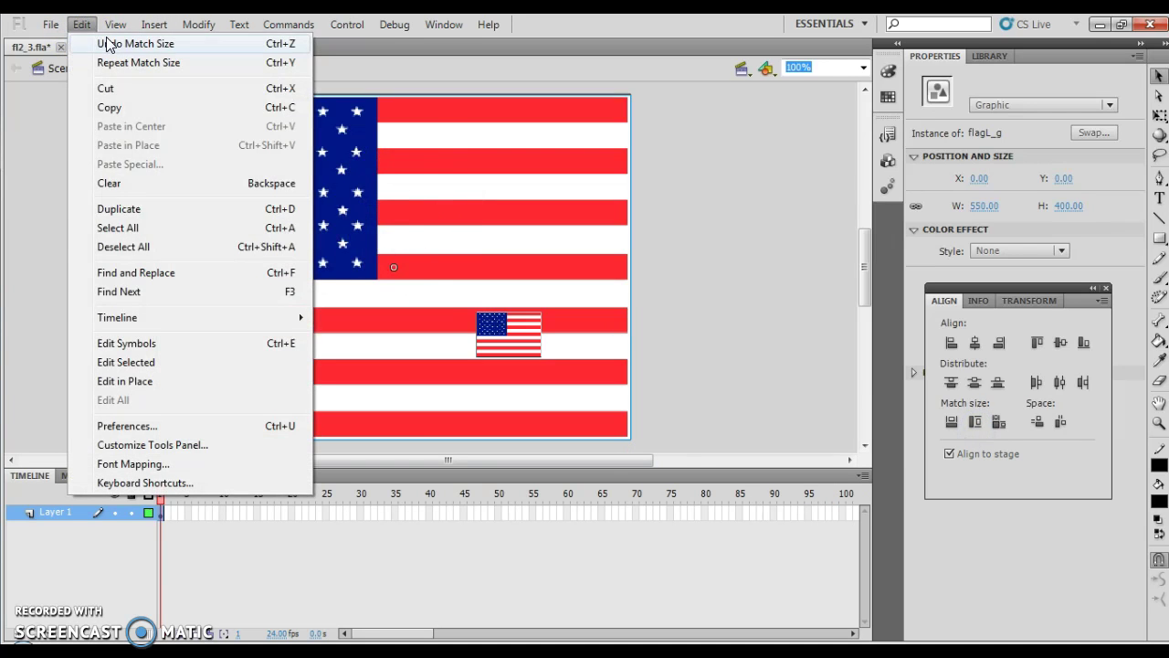
{"action": "left_click", "coordinate": [119, 43]}
{"action": "left_click", "coordinate": [82, 25]}
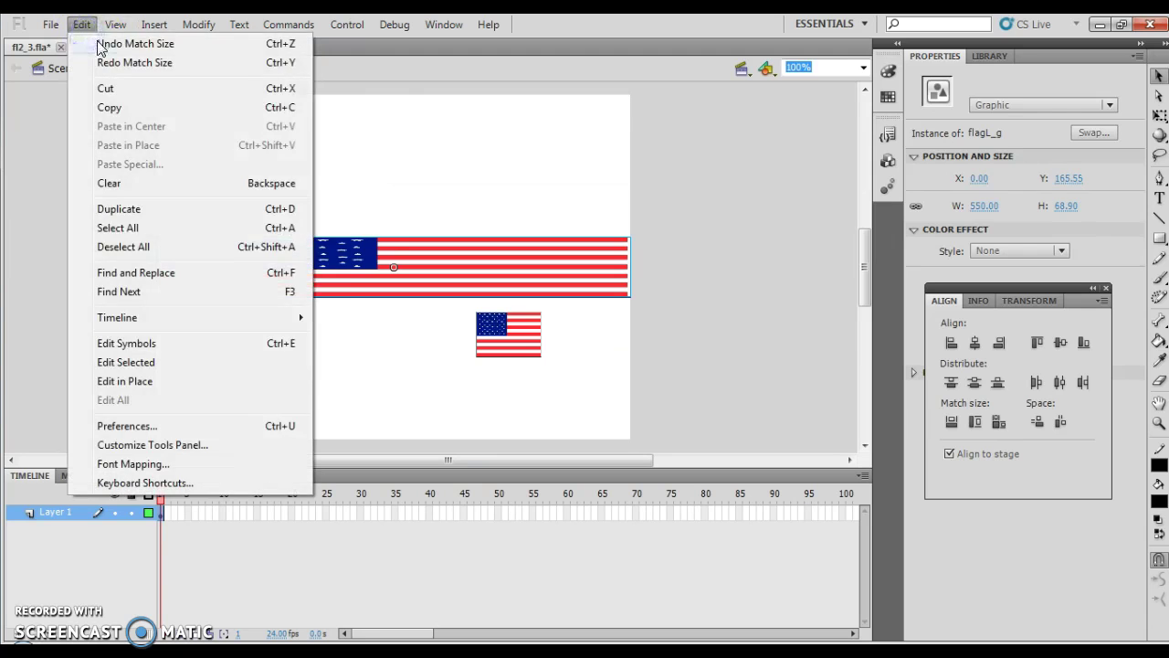
{"action": "left_click", "coordinate": [102, 44]}
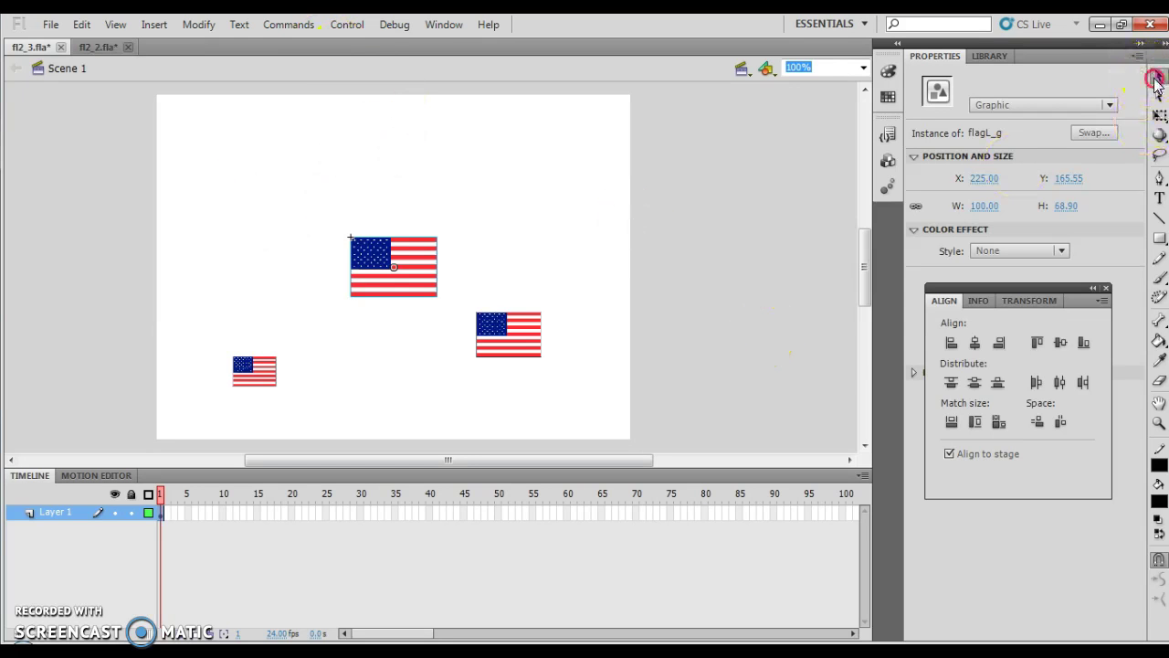
- Marquee-select all three flags on the stage
{"action": "right_click", "coordinate": [439, 436]}
{"action": "right_click", "coordinate": [192, 186]}
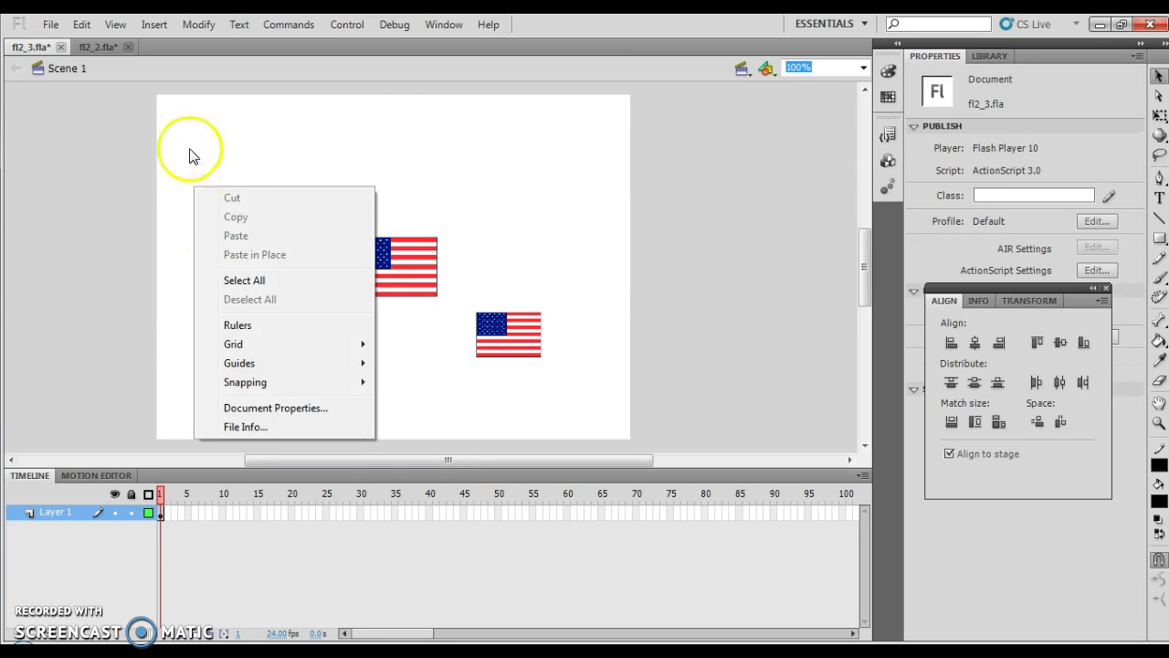
{"action": "left_click", "coordinate": [189, 150]}
{"action": "left_click_drag", "start_coordinate": [177, 155], "coordinate": [593, 409]}
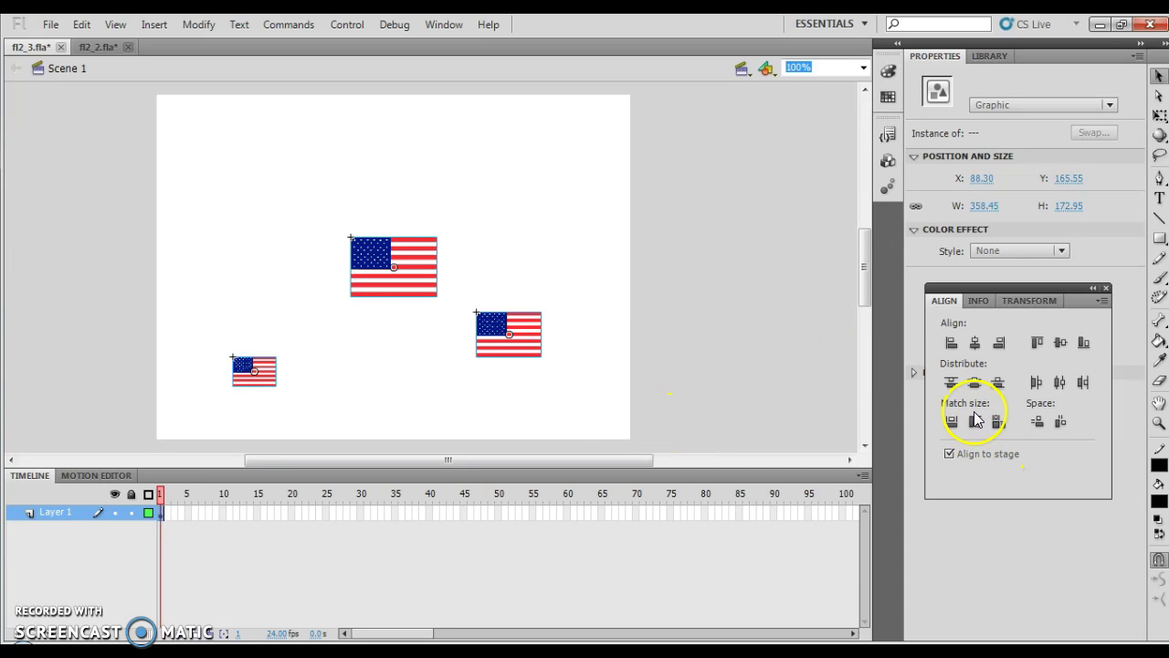
- Align the flags left, centre and right to the stage, then space them evenly vertically and horizontally
{"action": "left_click", "coordinate": [952, 343]}
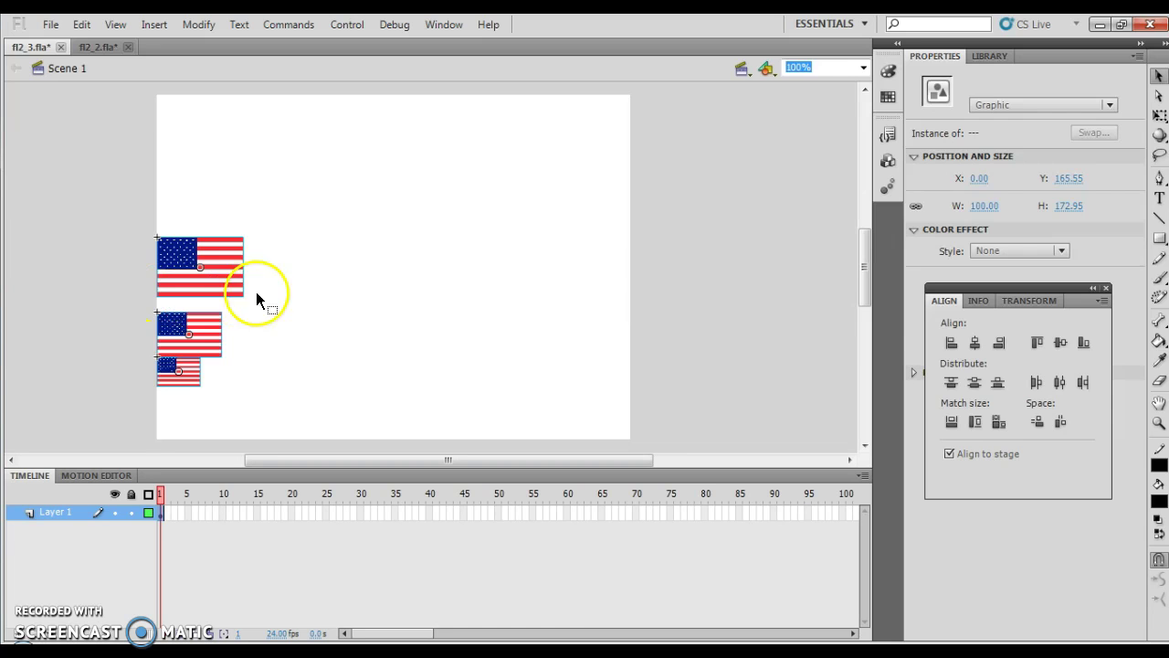
{"action": "left_click", "coordinate": [975, 344]}
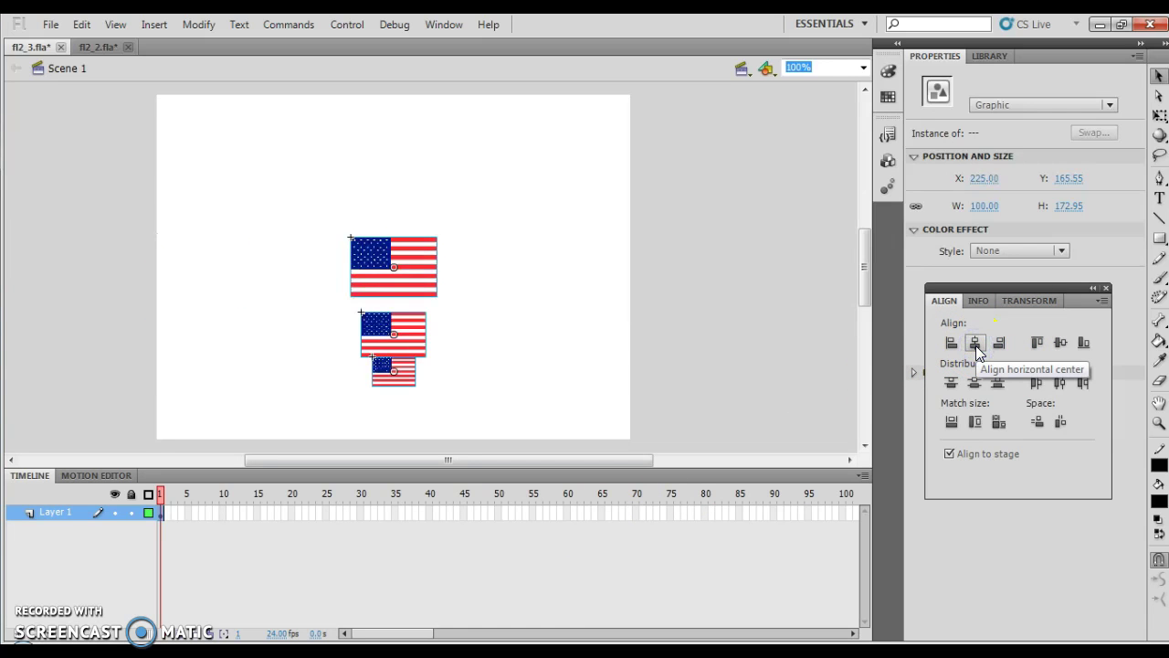
{"action": "left_click", "coordinate": [976, 345]}
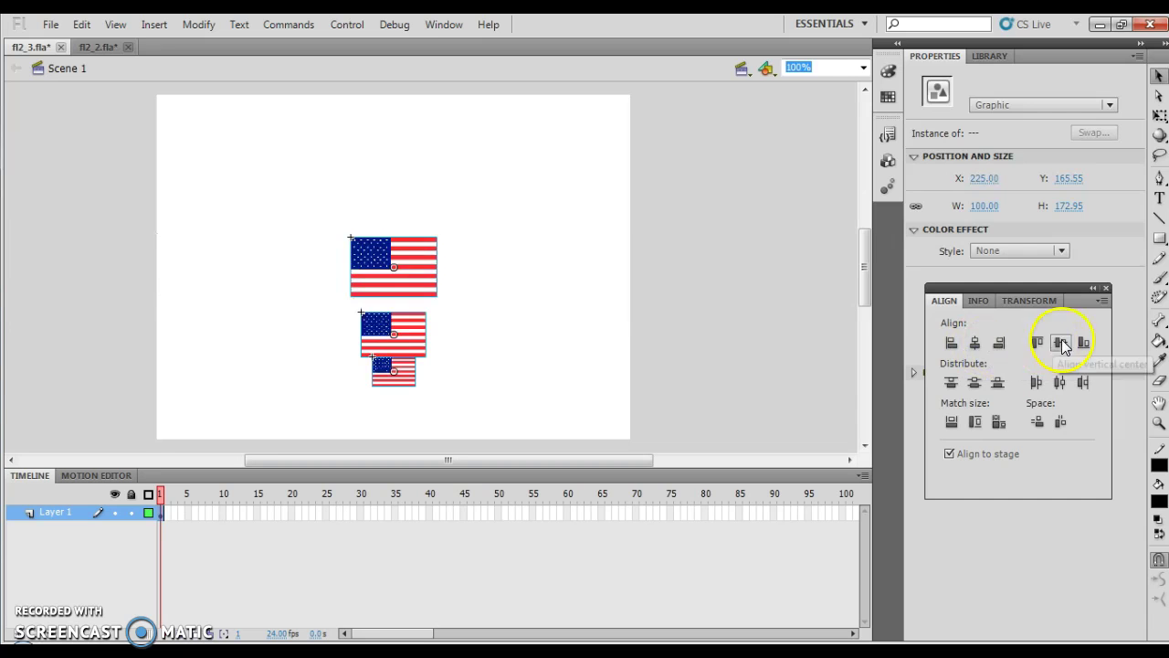
{"action": "left_click", "coordinate": [998, 344]}
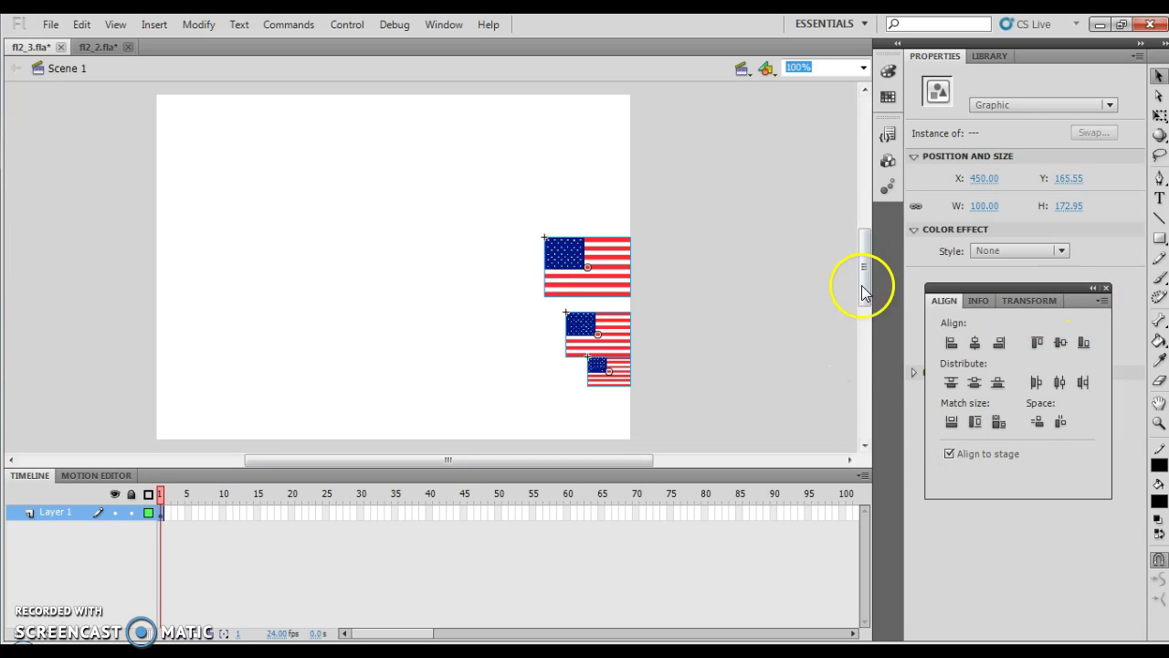
{"action": "left_click", "coordinate": [1043, 426]}
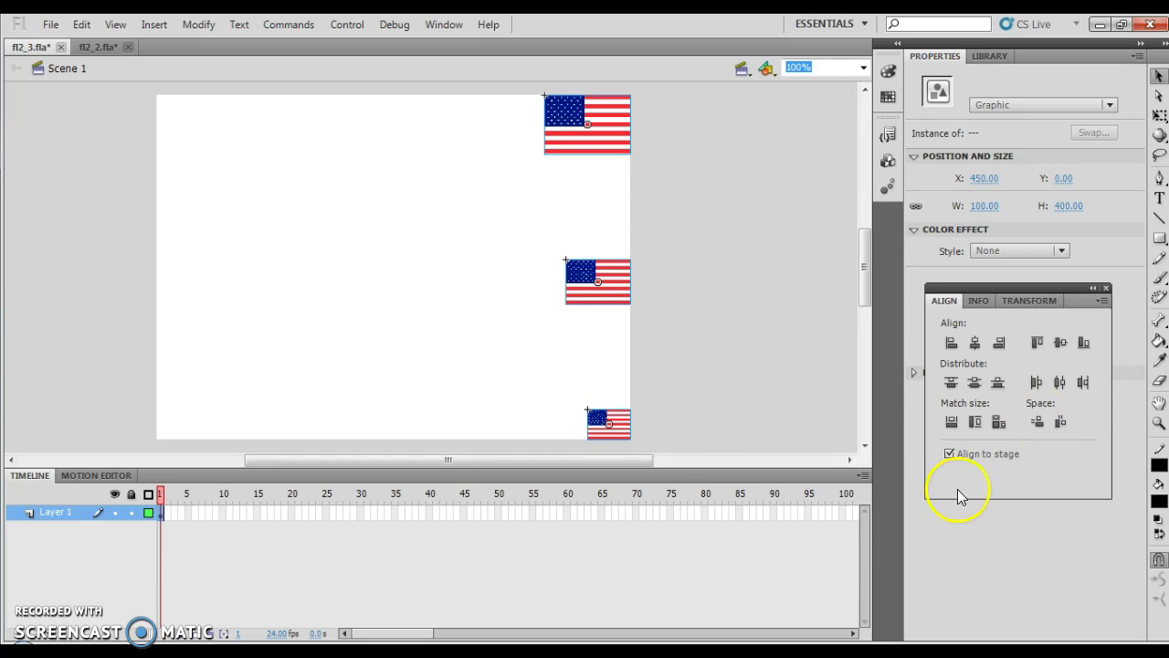
{"action": "left_click", "coordinate": [1063, 421]}
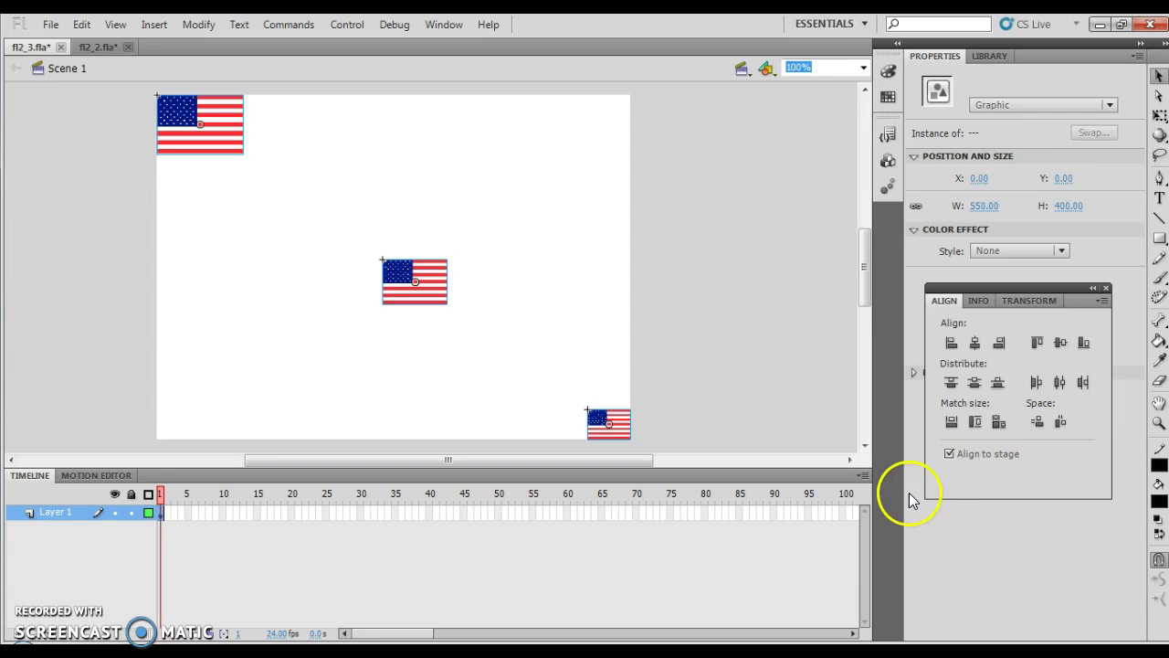
- Turn off Align to stage, then align the flags' left edges, centres, and finally right edges
{"action": "left_click", "coordinate": [950, 455]}
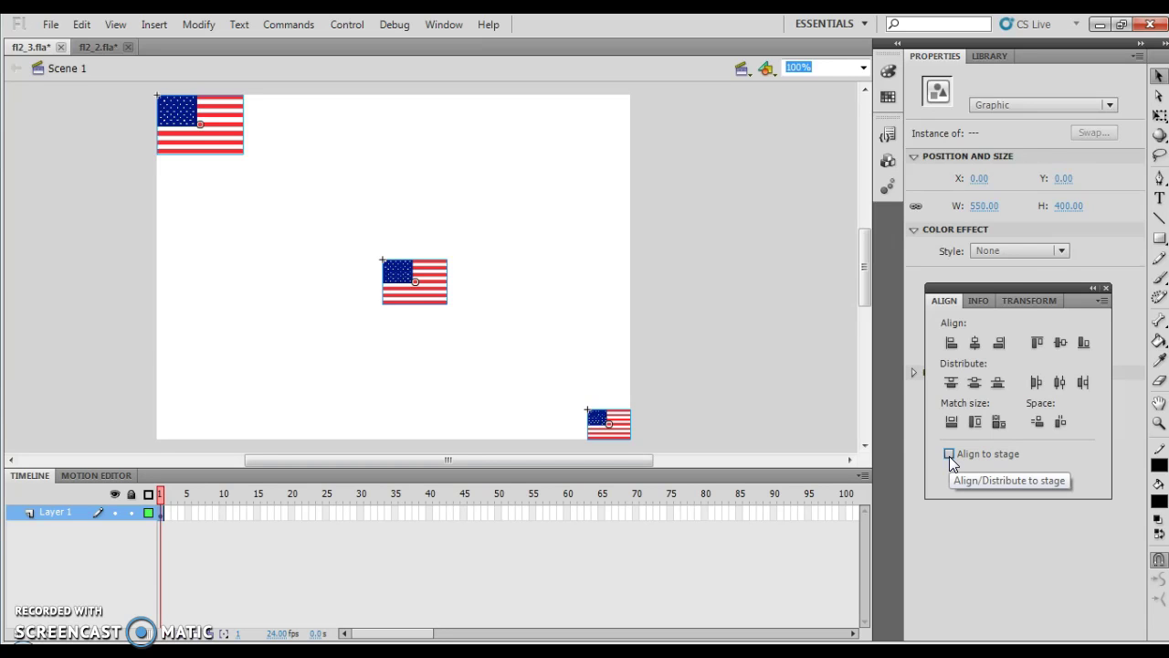
{"action": "left_click", "coordinate": [950, 345]}
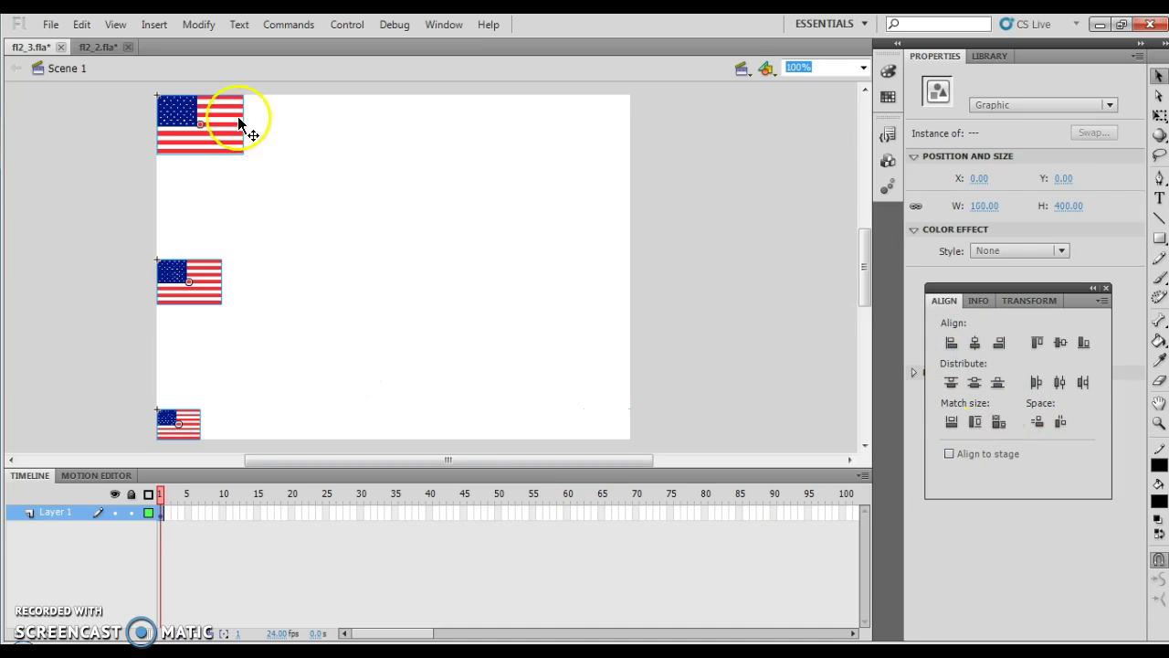
{"action": "left_click", "coordinate": [975, 345]}
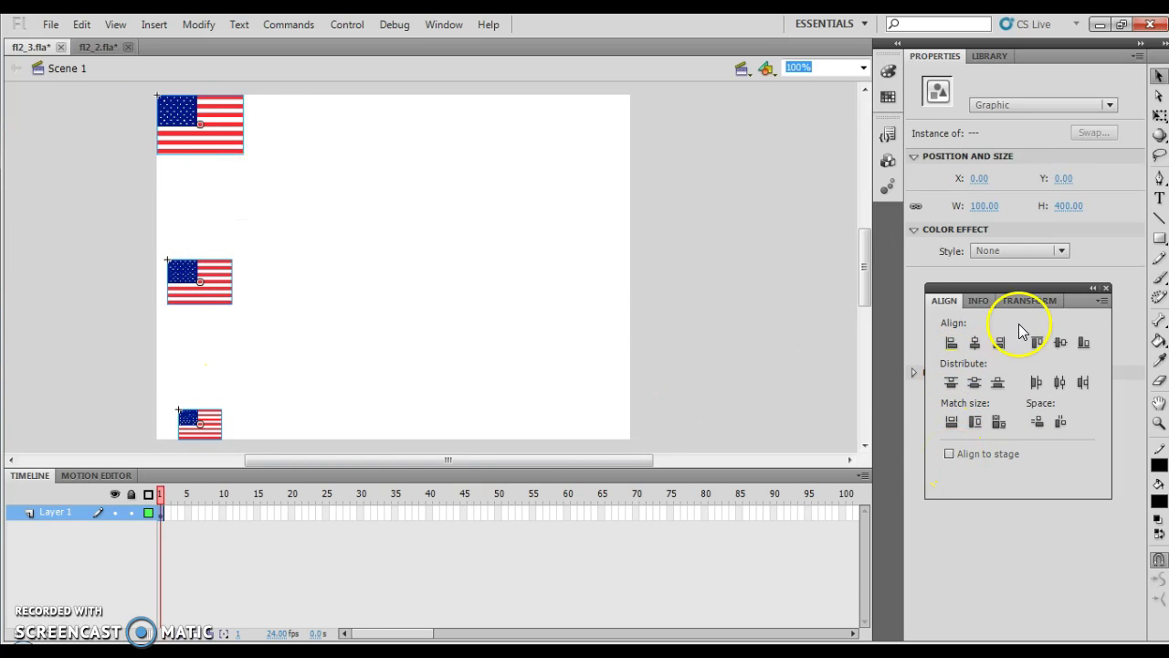
{"action": "left_click", "coordinate": [1000, 343]}
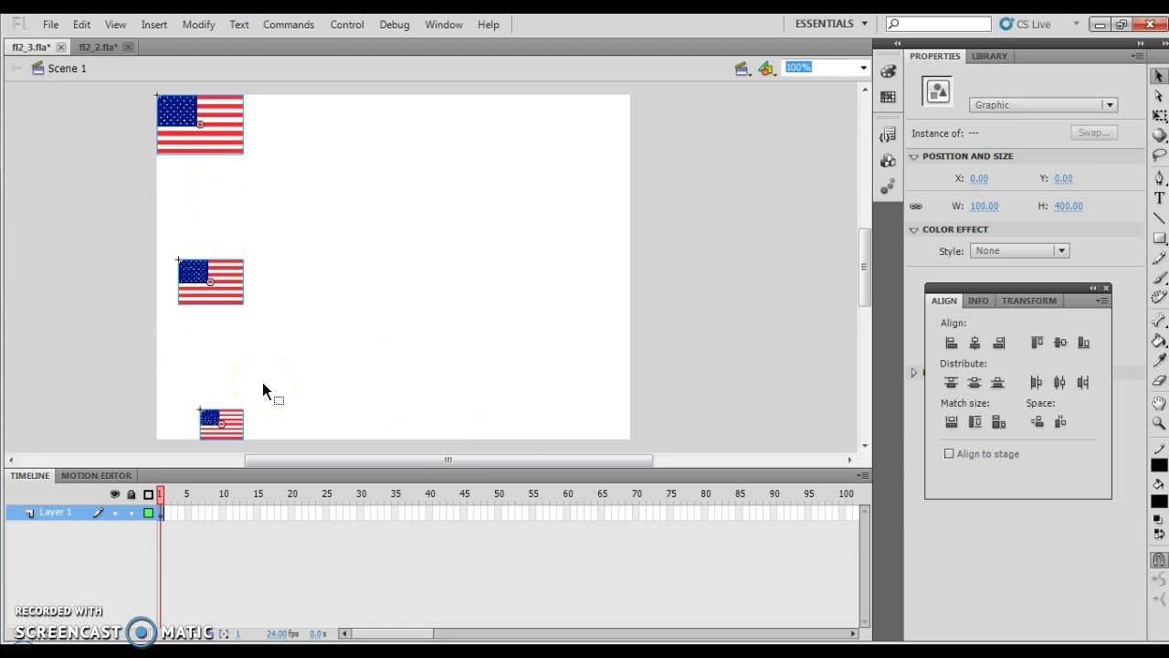
- Apply Match width and Match height so every flag takes the largest flag's size
{"action": "left_click", "coordinate": [951, 425]}
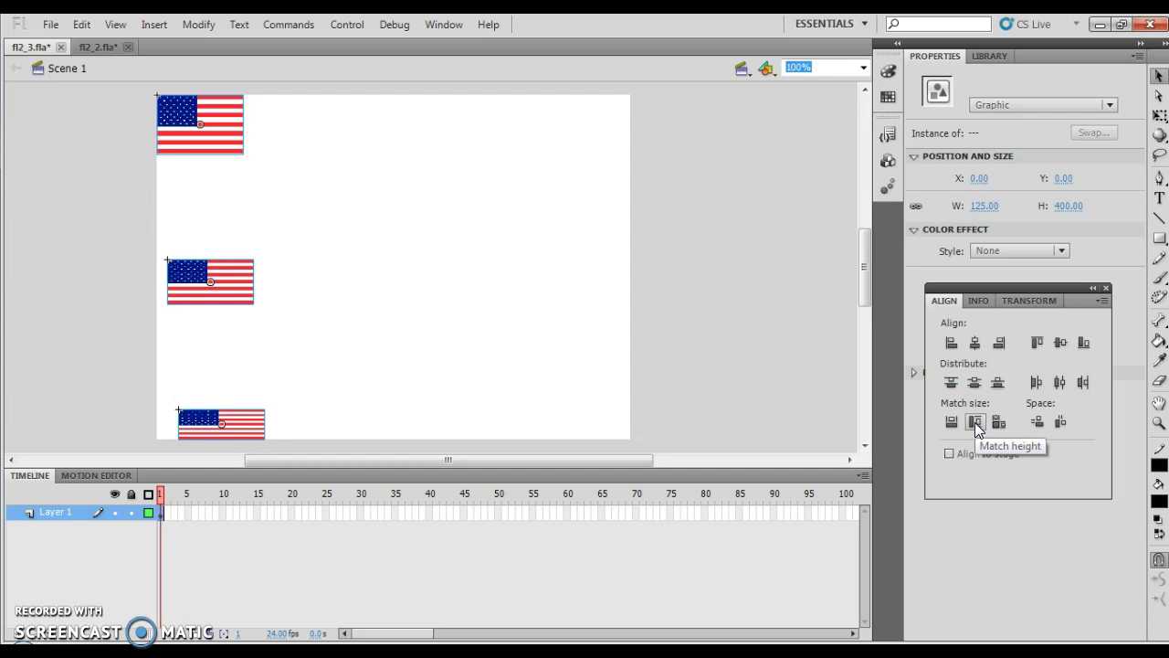
{"action": "left_click", "coordinate": [975, 422]}
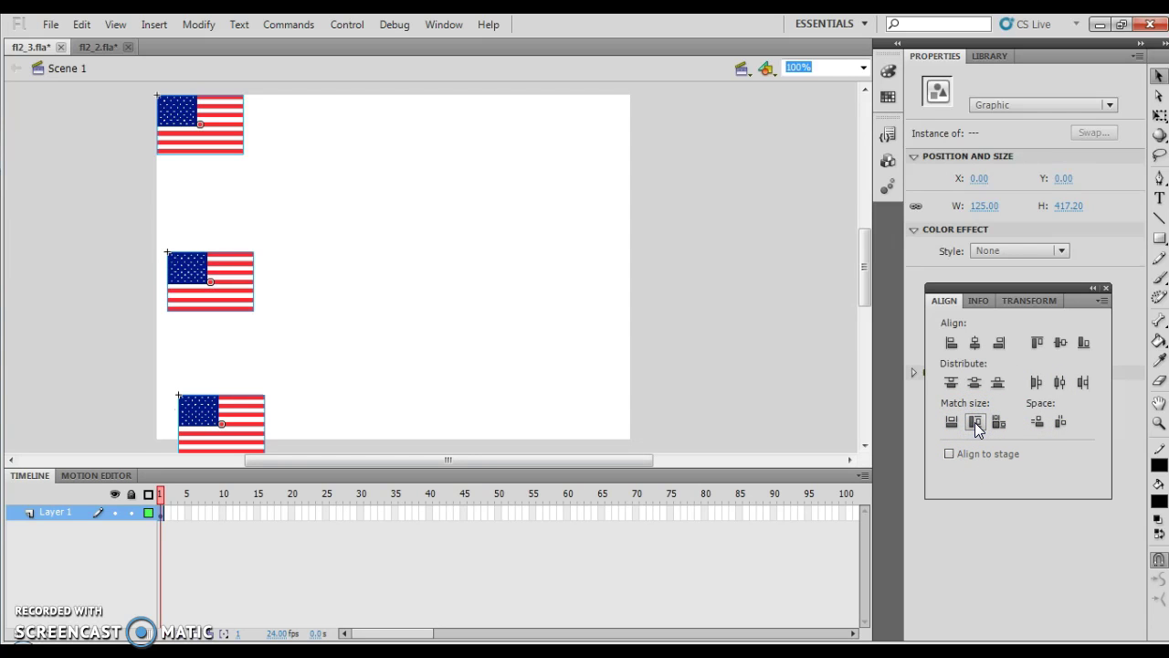